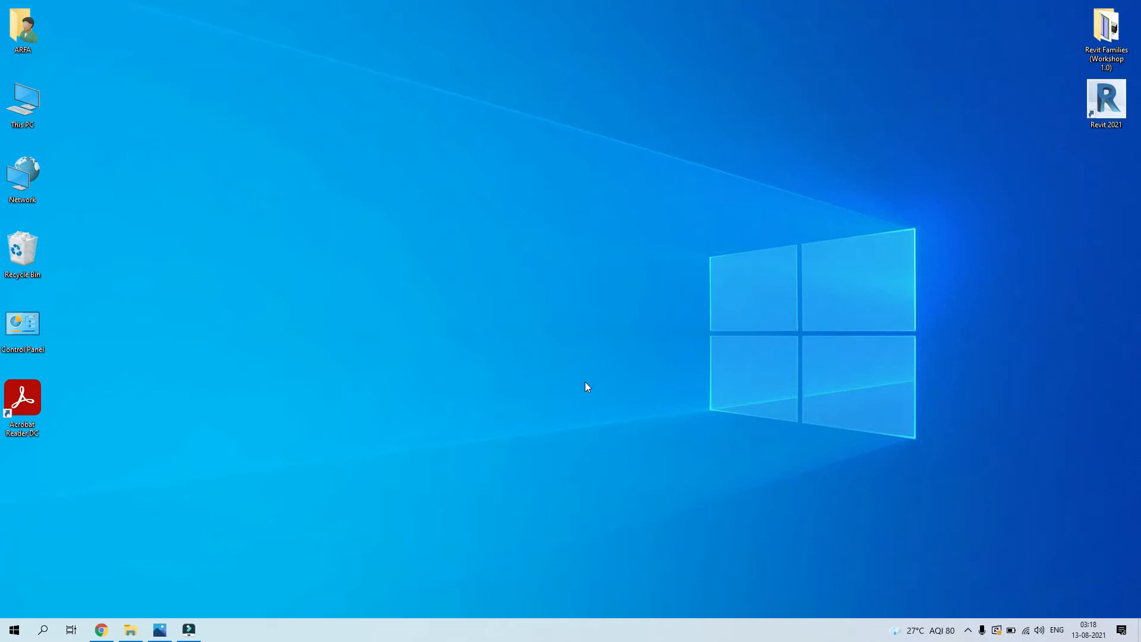
# Launch Revit 2021 from the desktop
pyautogui.click(1102, 106)
pyautogui.doubleClick(1100, 102)
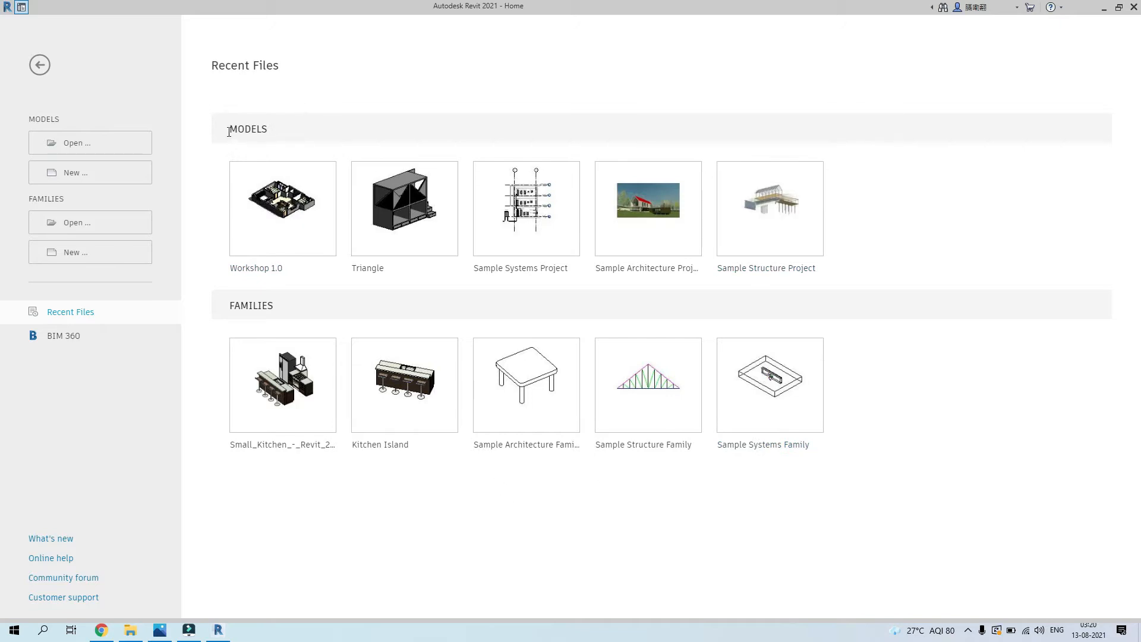
# Create a new project based on the Imperial-Architectural Template
pyautogui.moveTo(331, 244)
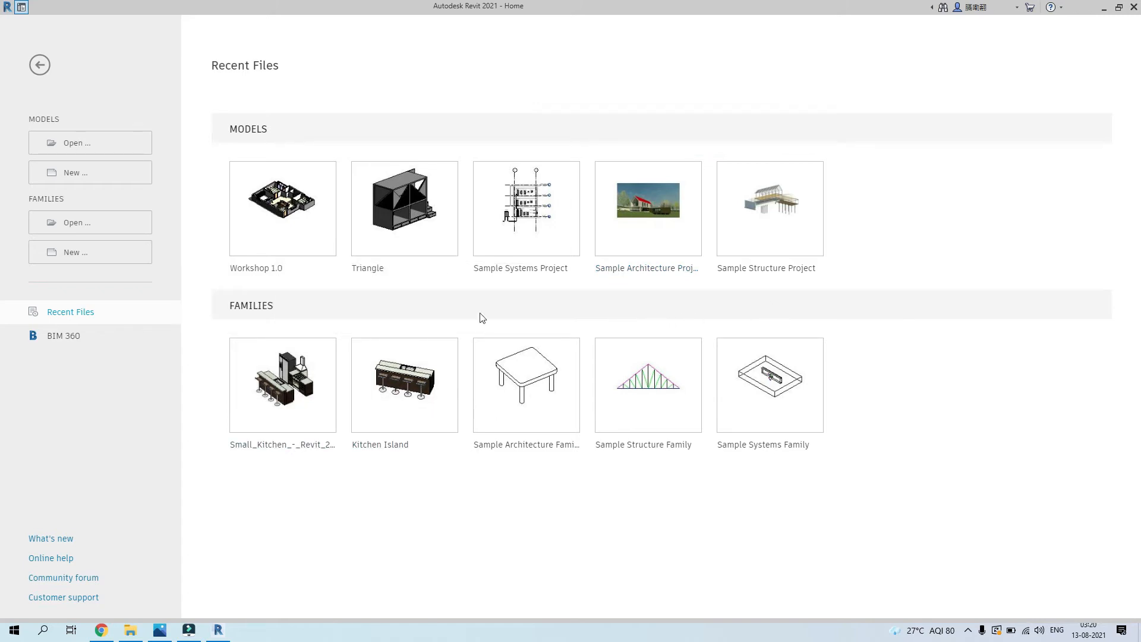
pyautogui.click(79, 146)
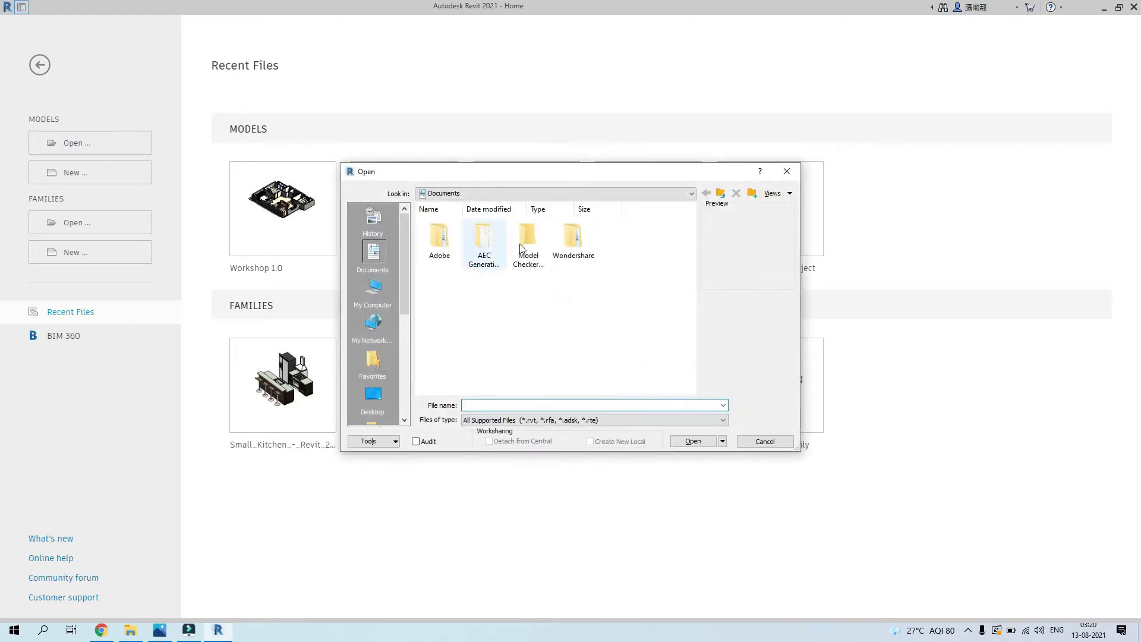
pyautogui.click(787, 171)
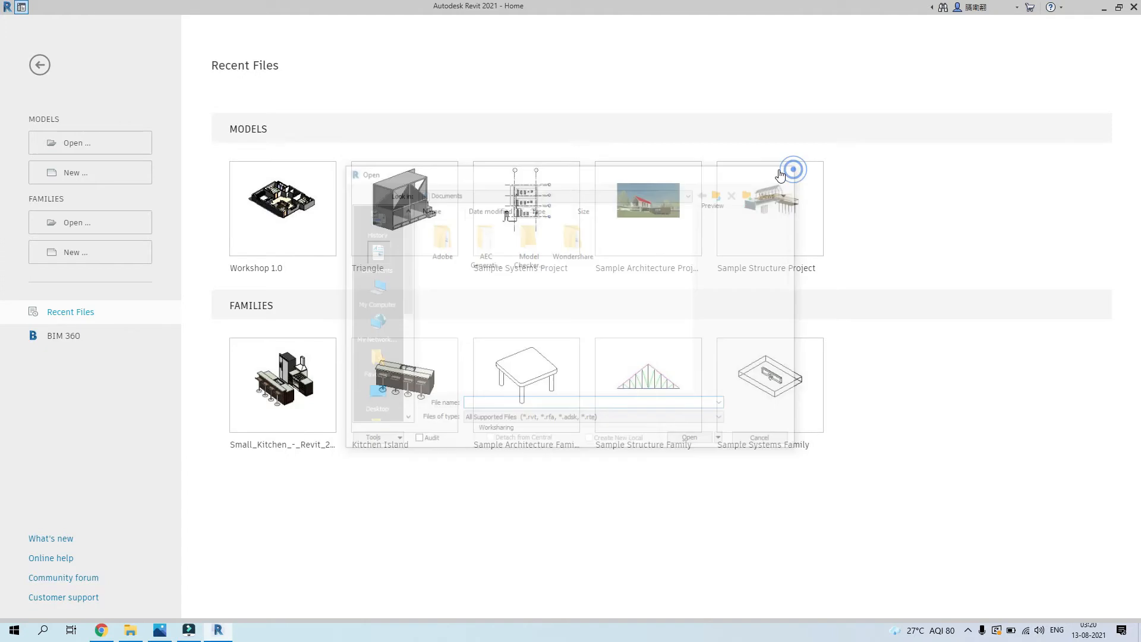
pyautogui.click(89, 178)
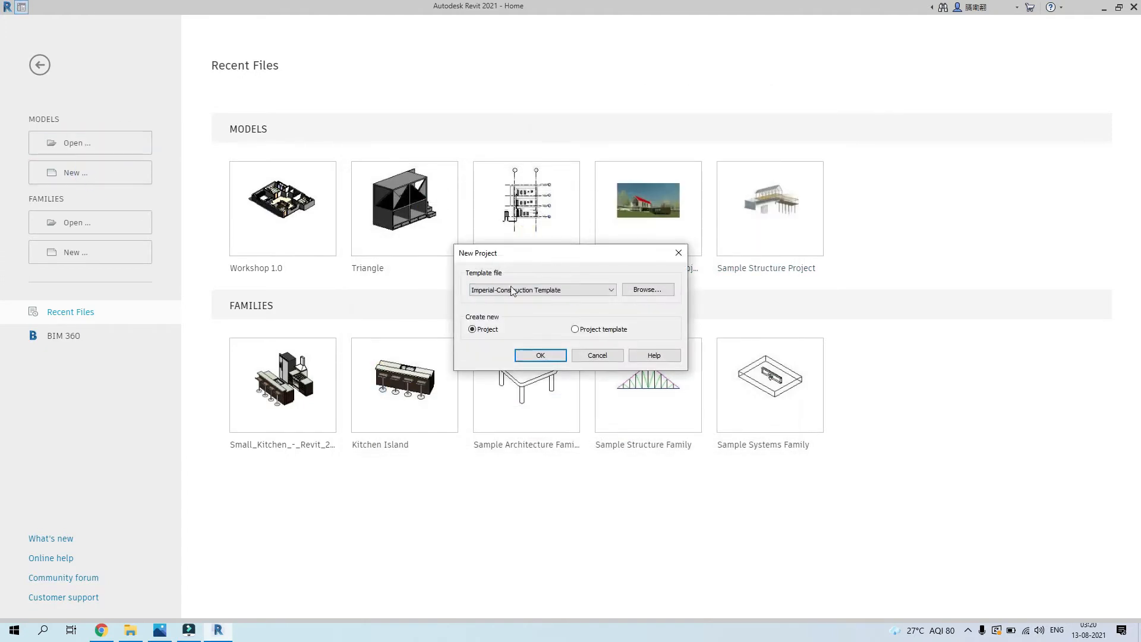
pyautogui.click(512, 291)
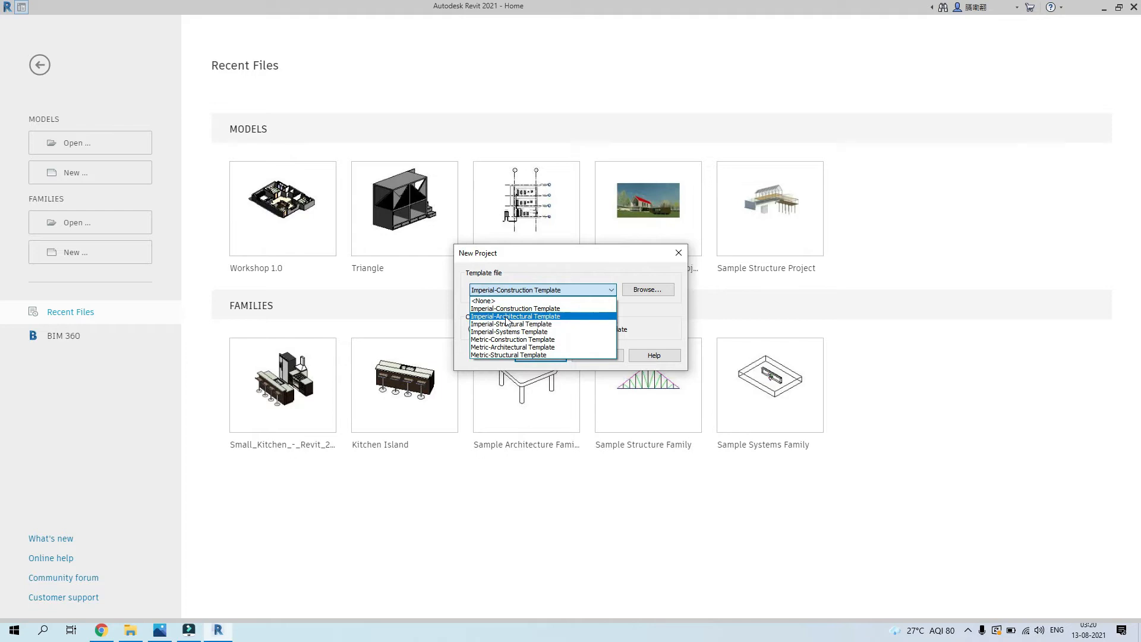
pyautogui.click(508, 317)
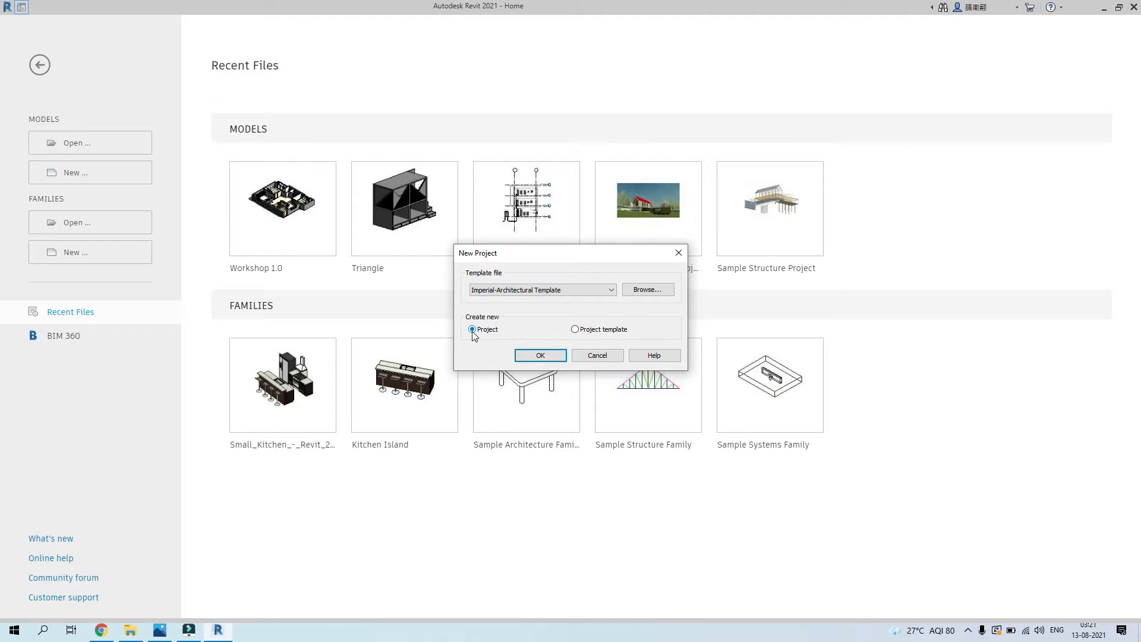
pyautogui.click(536, 355)
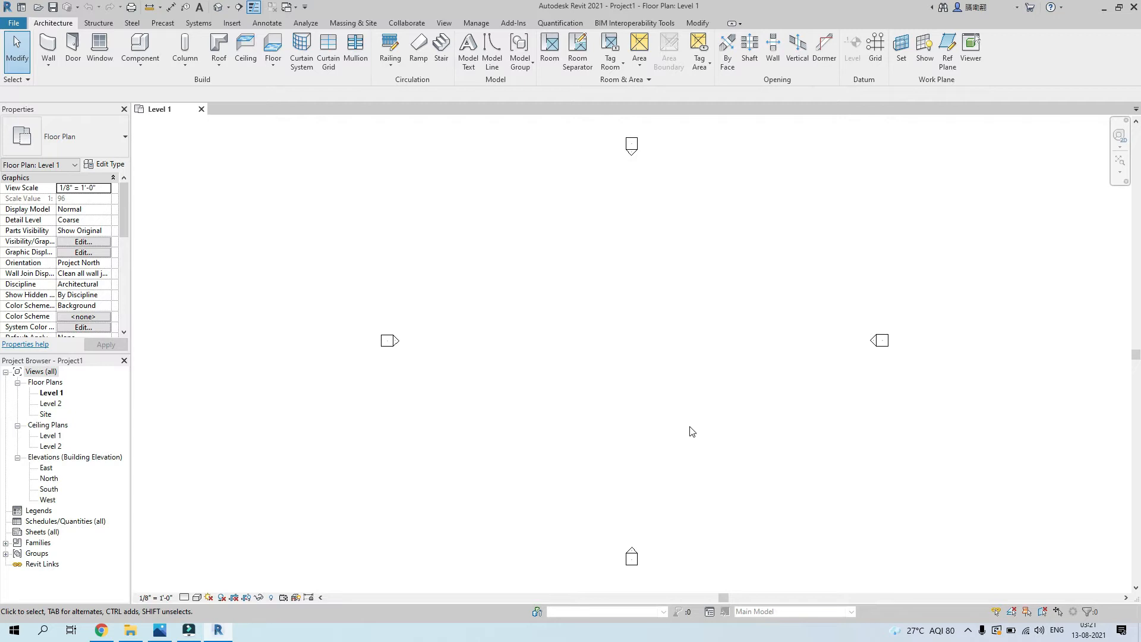
# Set the project's length units to feet and fractional inches in the Project Units settings
pyautogui.press('u')
pyautogui.press('n')
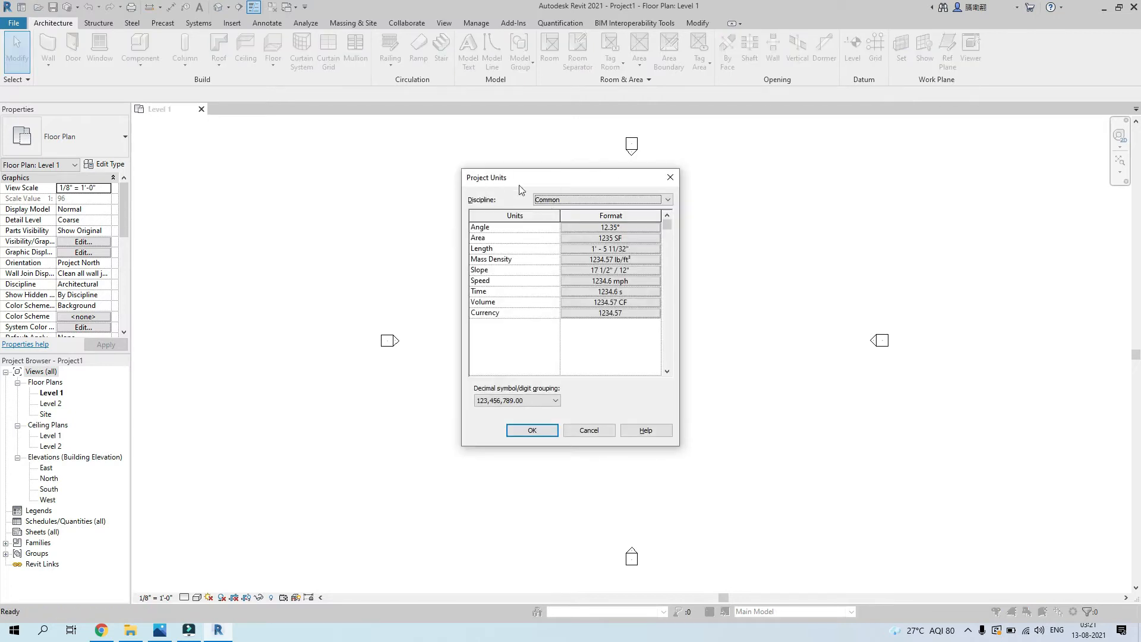
pyautogui.click(602, 250)
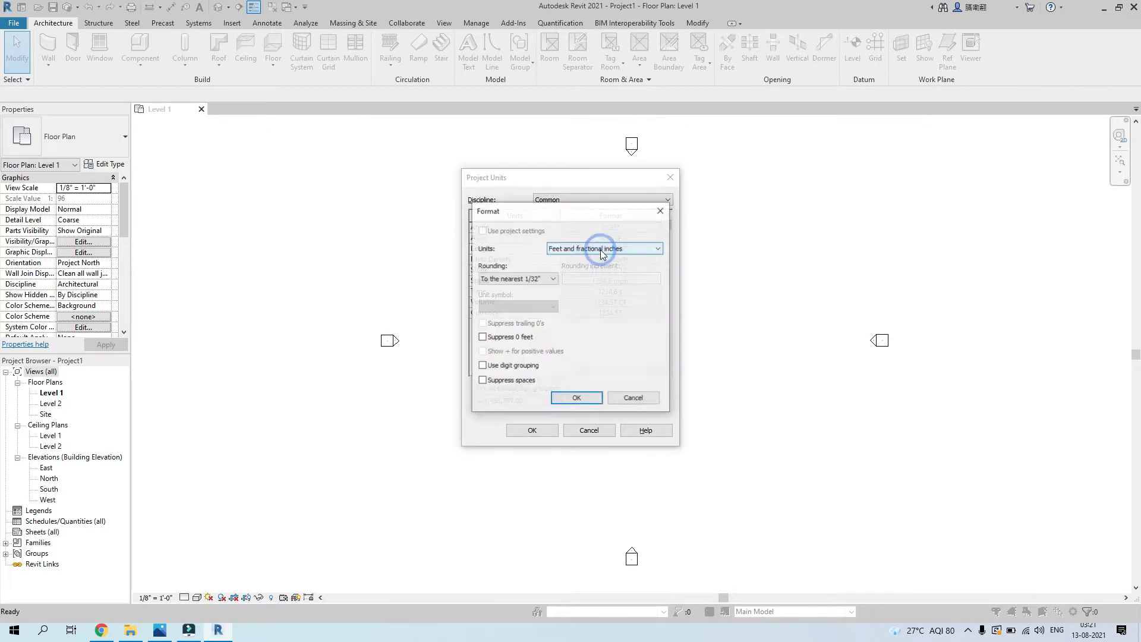
pyautogui.click(585, 250)
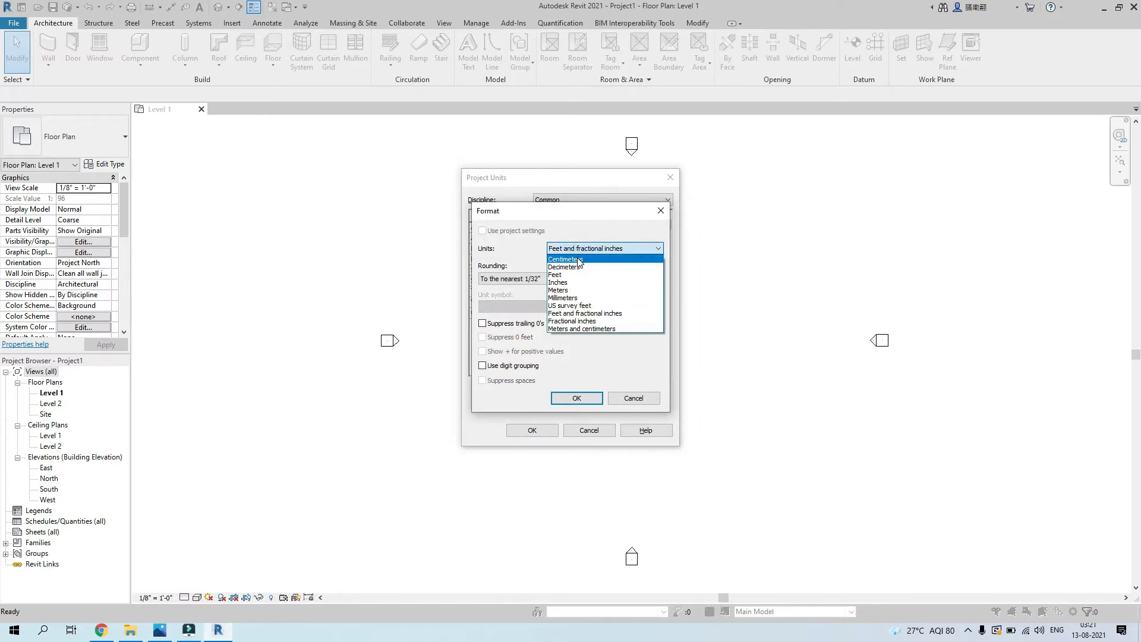
pyautogui.click(564, 315)
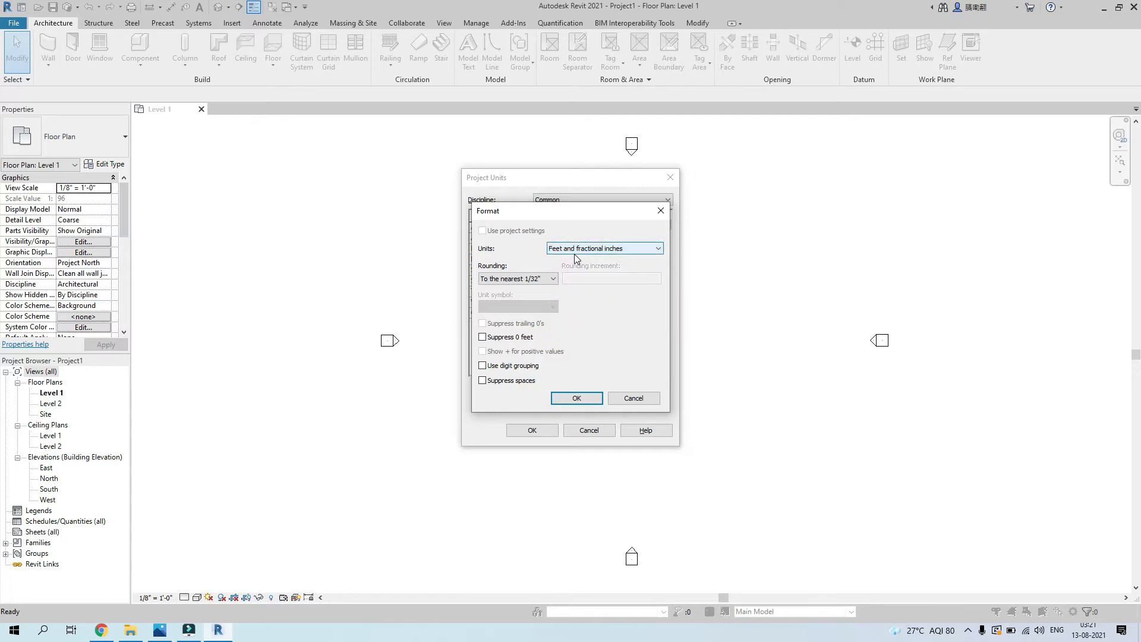
pyautogui.click(576, 398)
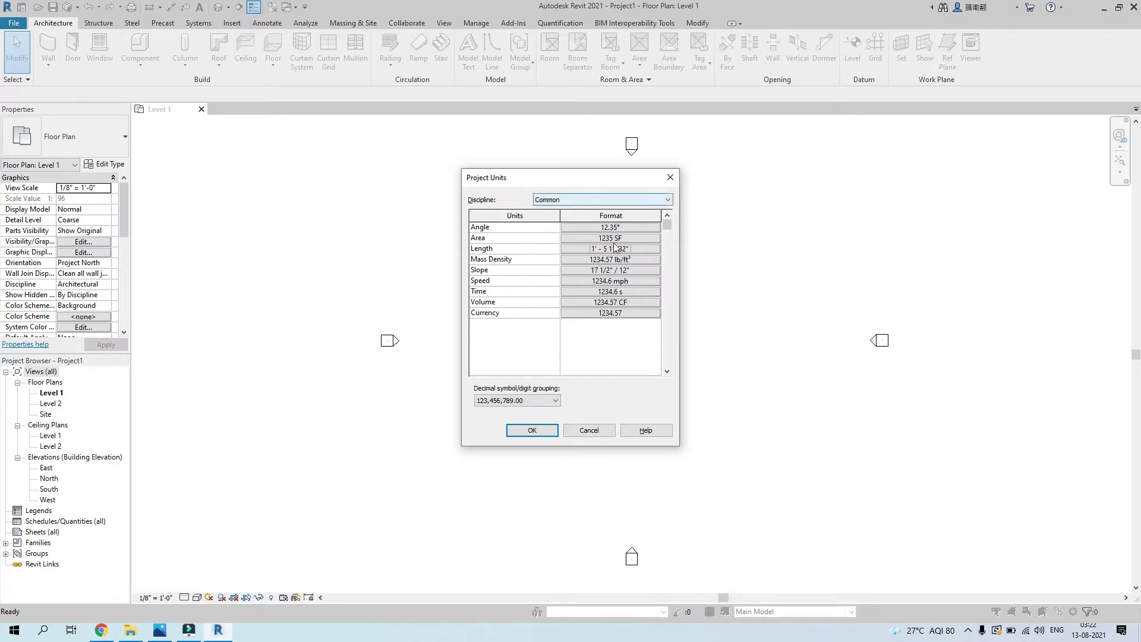
pyautogui.click(545, 431)
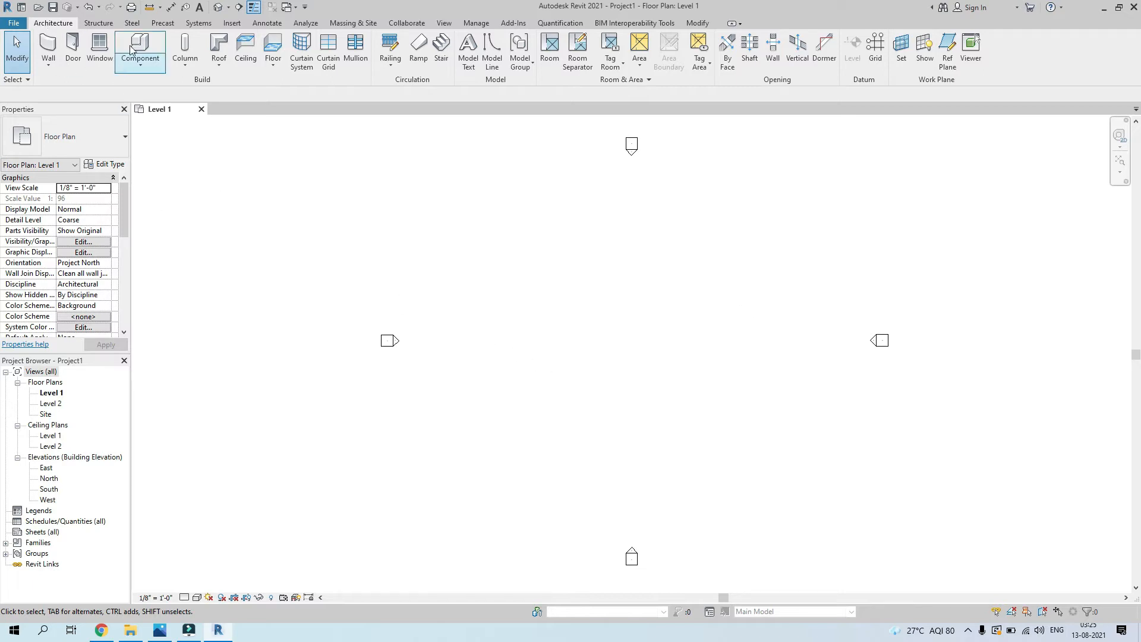
pyautogui.click(100, 25)
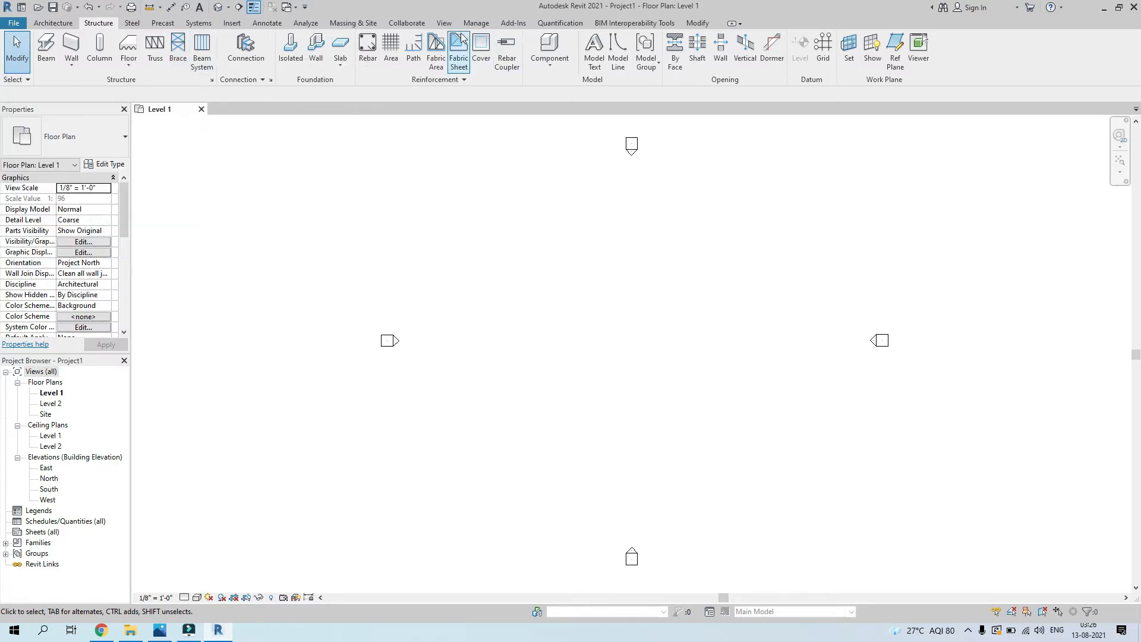
pyautogui.click(352, 23)
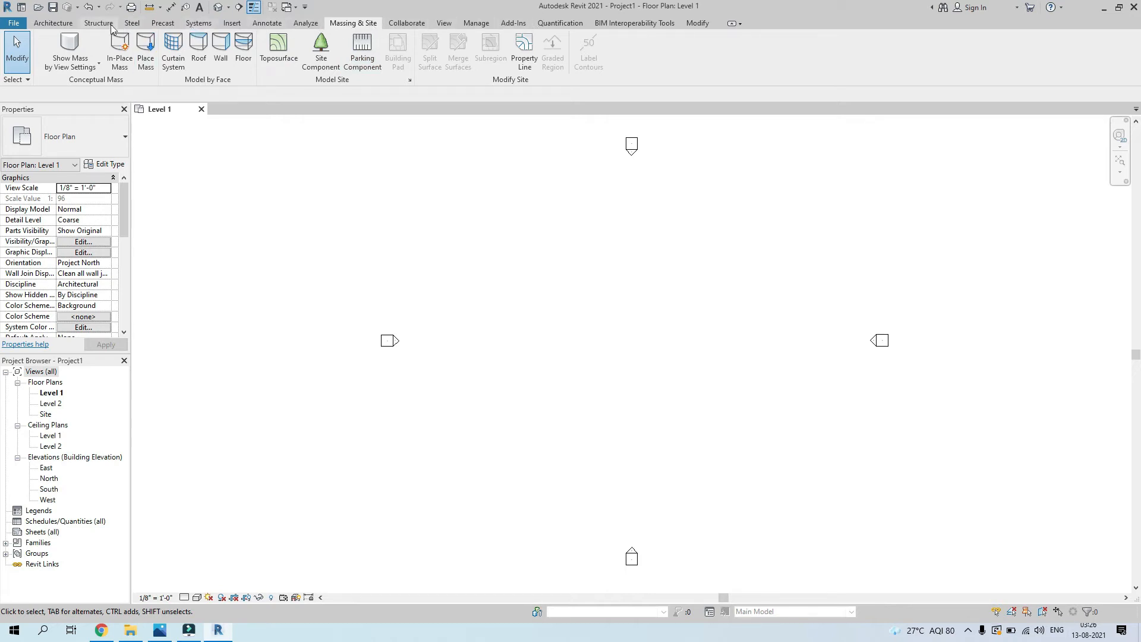
pyautogui.click(60, 27)
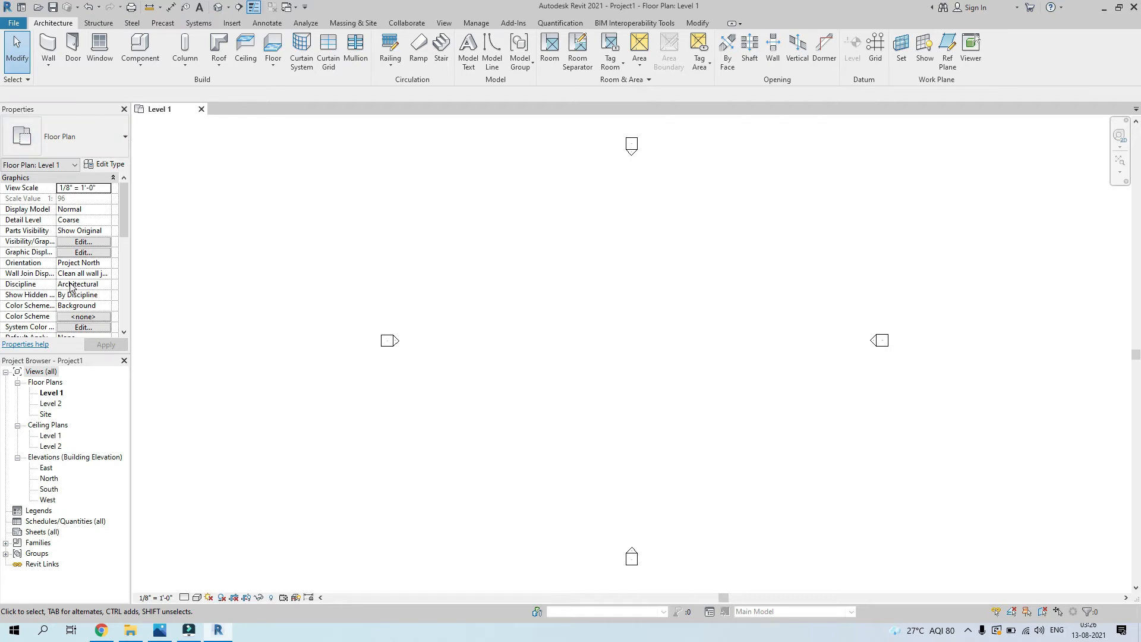
# Examine the view properties of the Level 1 floor plan, including its graphics, extents, identity data and phasing settings
pyautogui.scroll(-3, 86, 309)
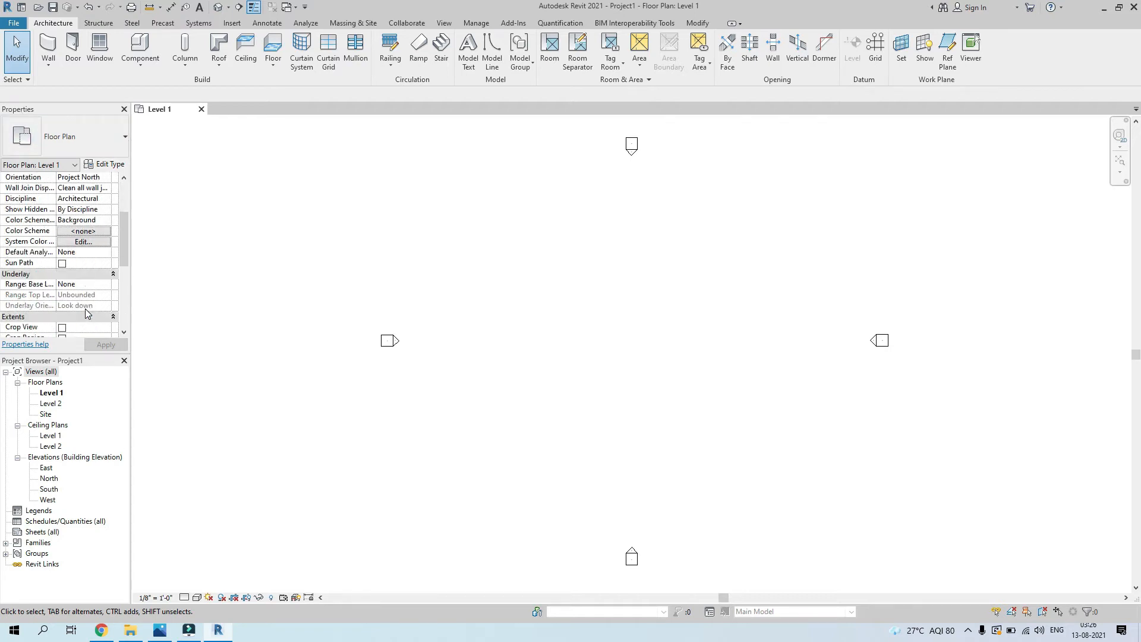
pyautogui.scroll(-6, 86, 310)
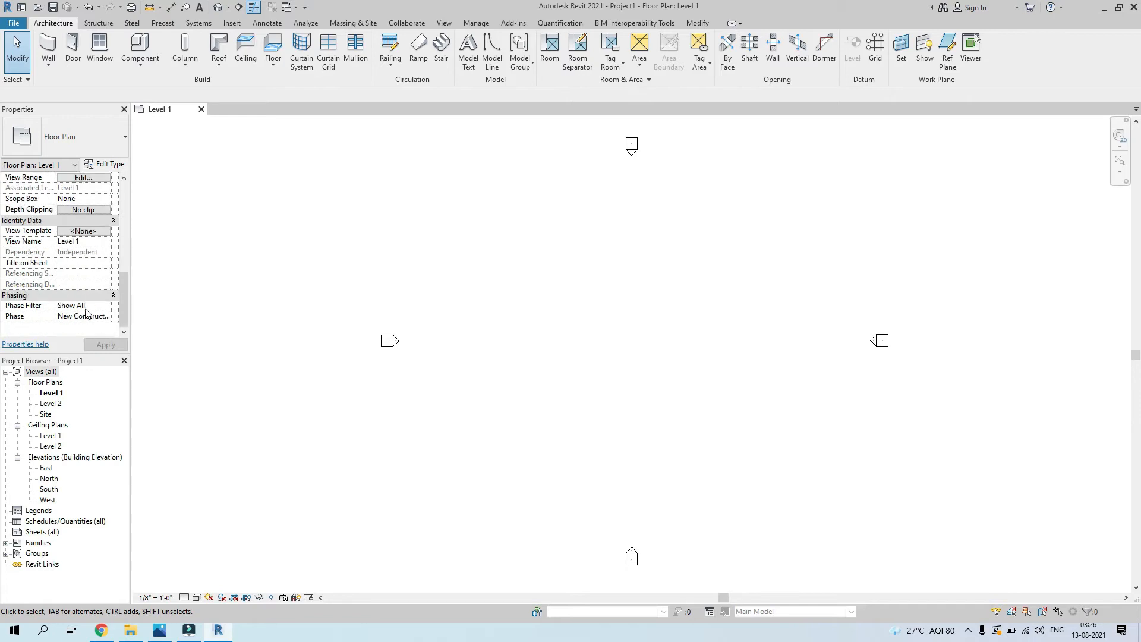
pyautogui.scroll(9, 85, 310)
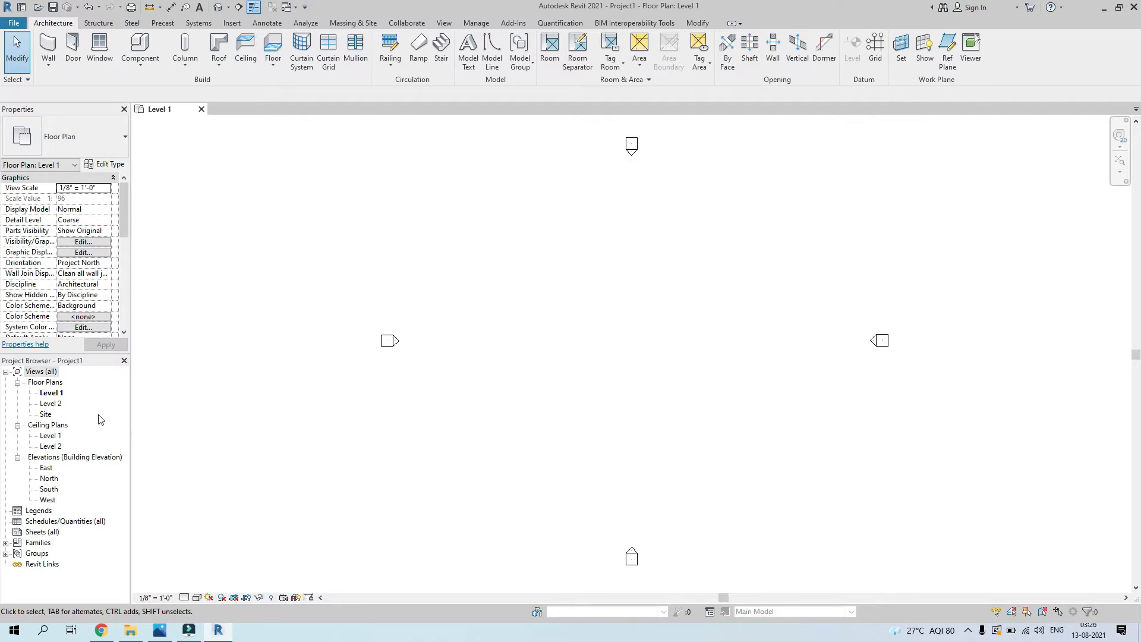
pyautogui.click(52, 393)
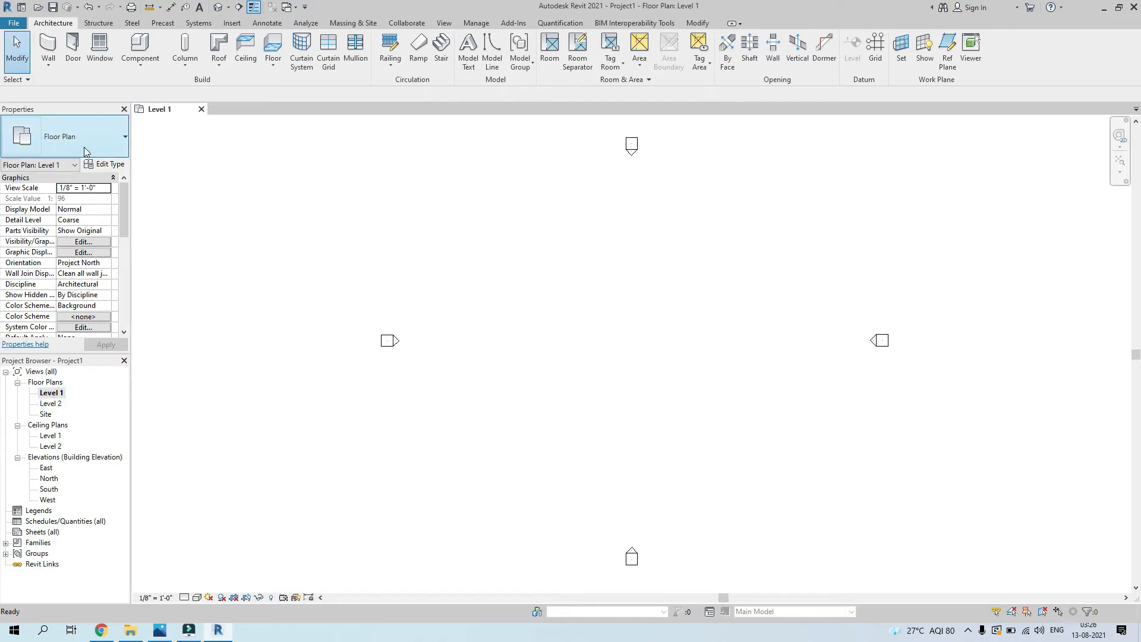
pyautogui.scroll(-5, 91, 326)
pyautogui.scroll(2, 85, 307)
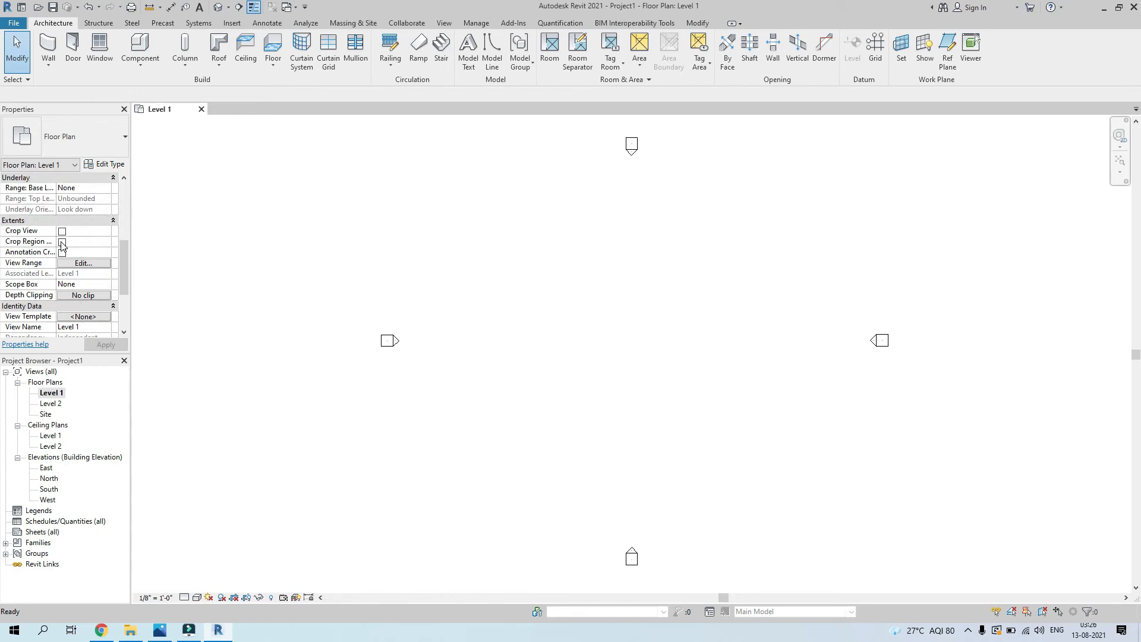
pyautogui.scroll(-3, 80, 308)
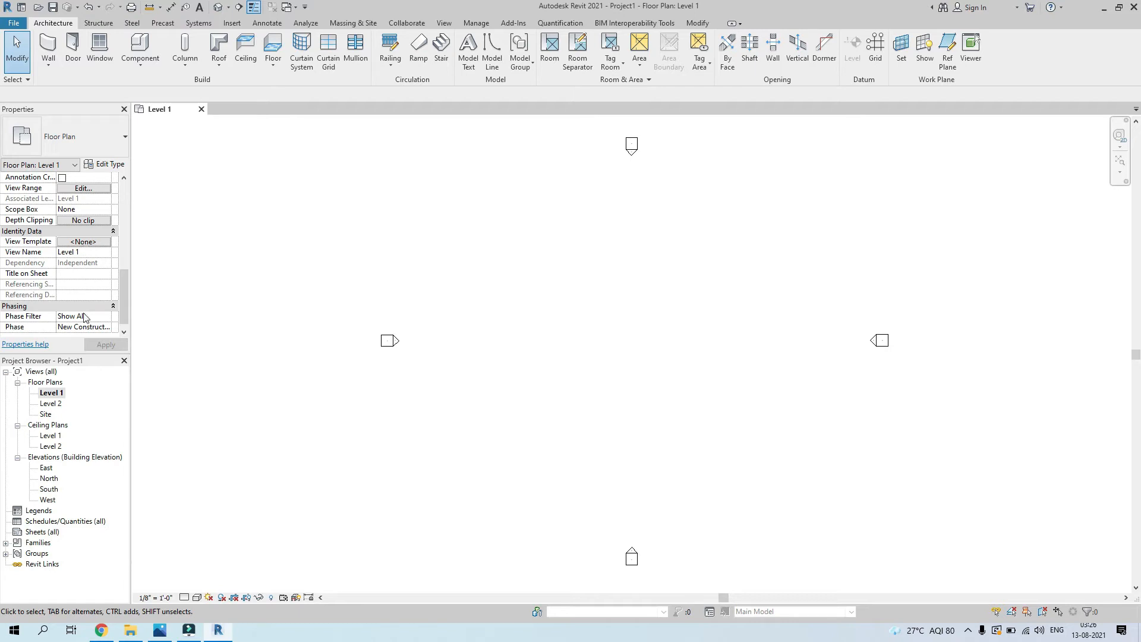
pyautogui.scroll(8, 83, 315)
pyautogui.scroll(2, 678, 302)
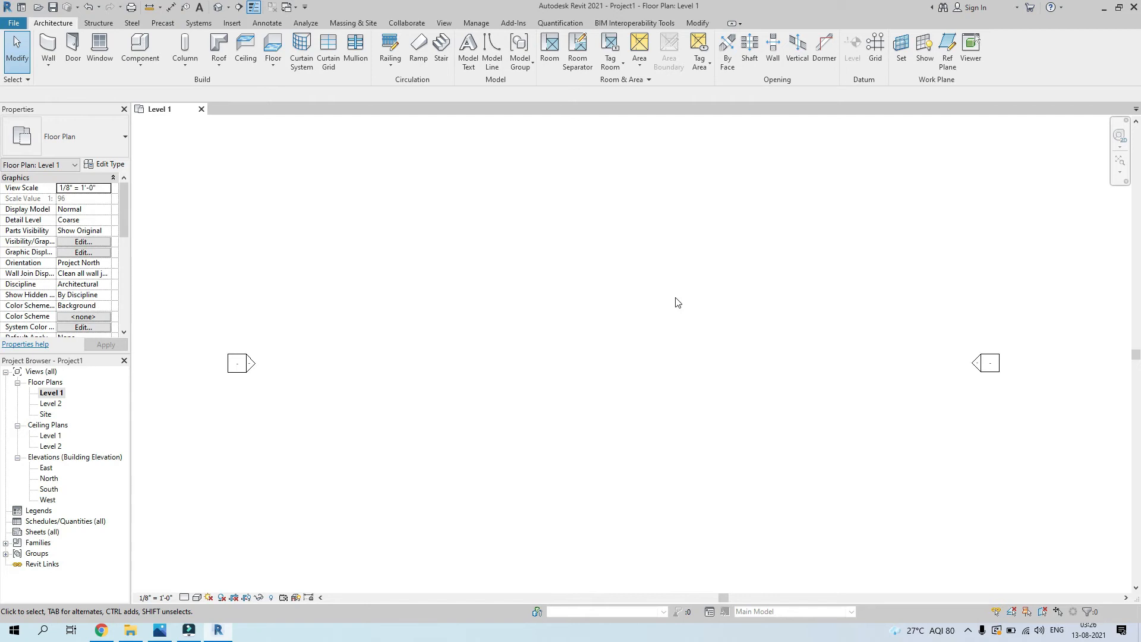
pyautogui.scroll(-2, 677, 302)
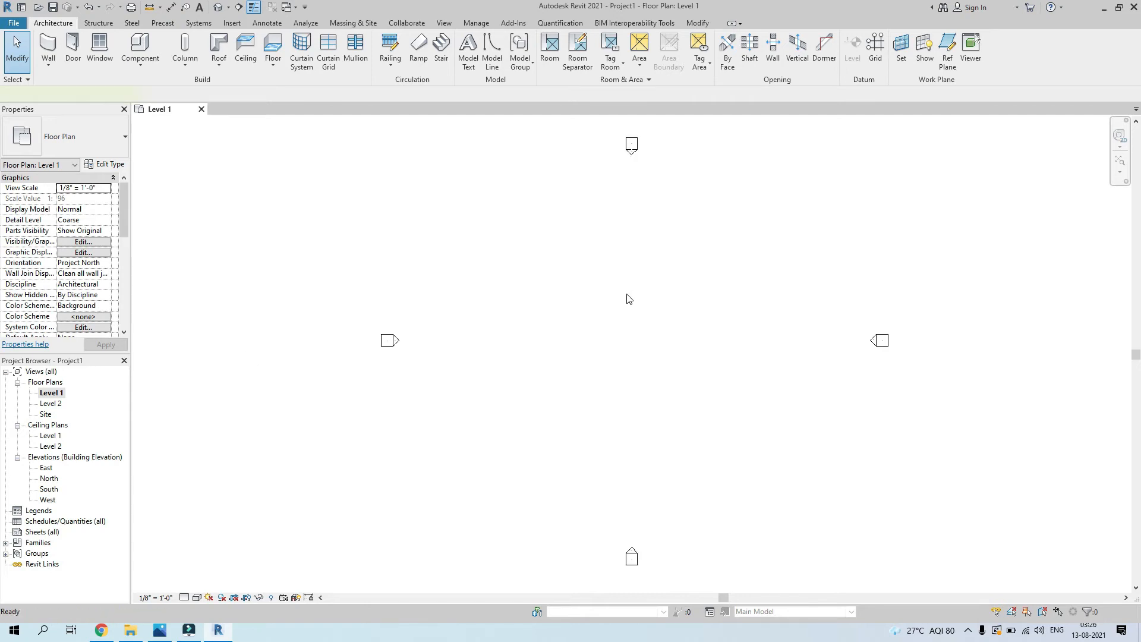
# Draw a vertical Generic - 8" wall about 60' long between the elevation markers in the Level 1 floor plan and review the wall properties
pyautogui.press('w')
pyautogui.press('a')
pyautogui.click(578, 230)
pyautogui.click(580, 407)
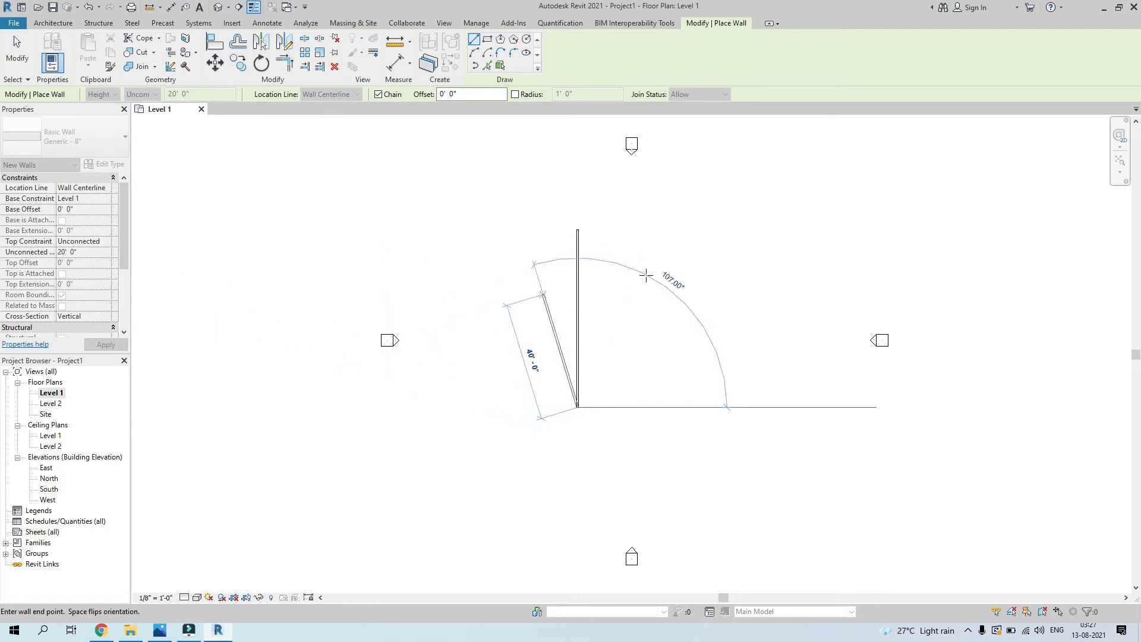
pyautogui.press('Escape')
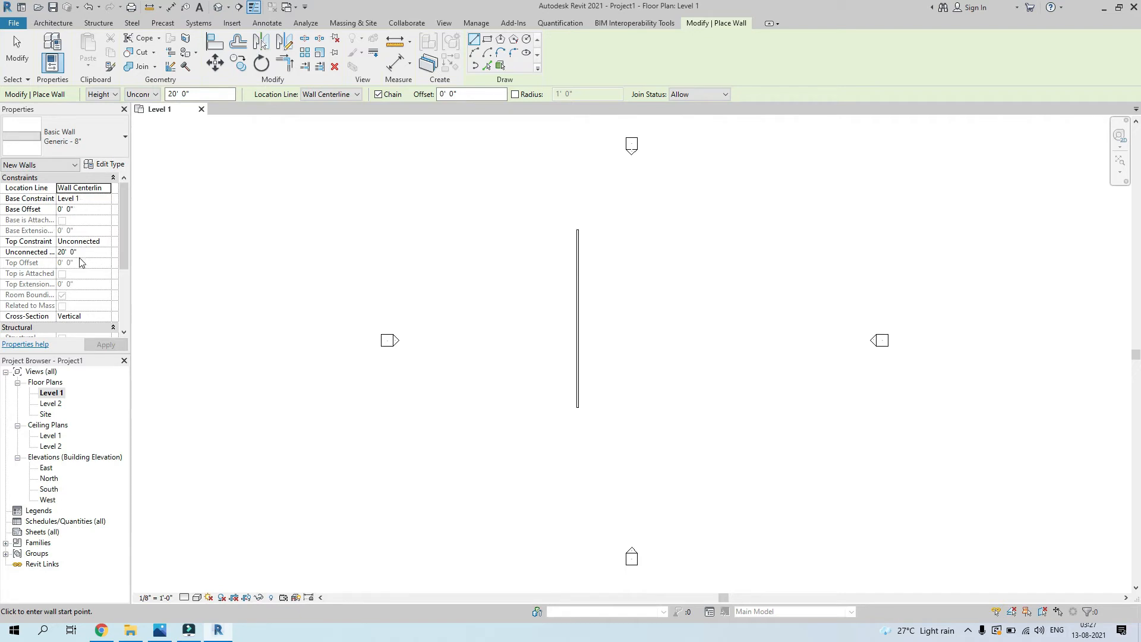
pyautogui.scroll(-3, 82, 262)
pyautogui.scroll(-1, 82, 262)
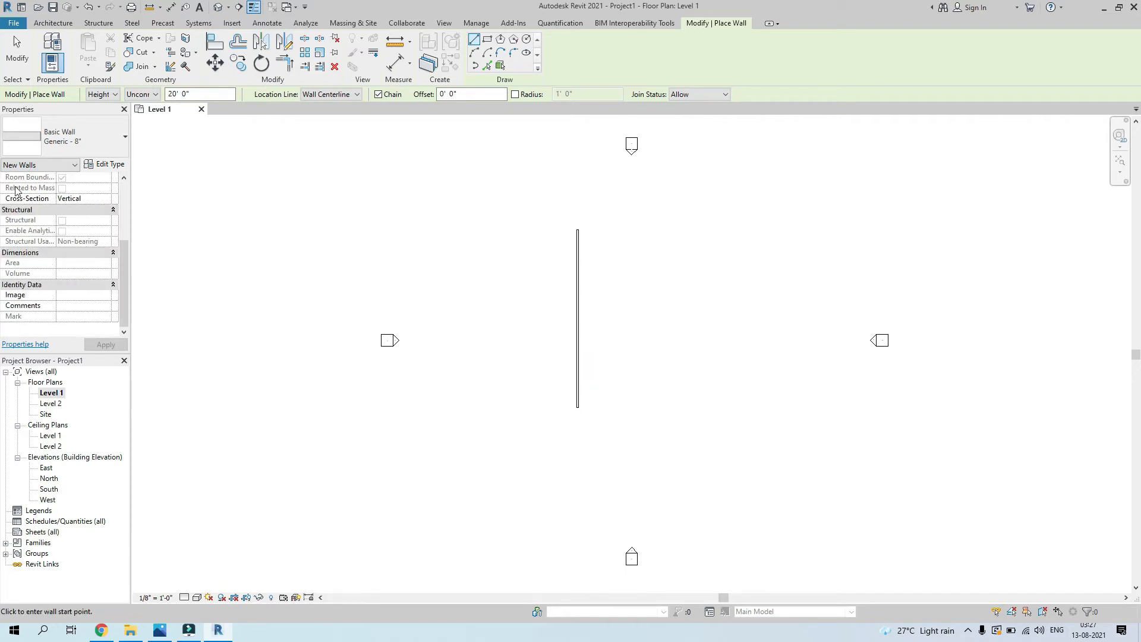
pyautogui.press('Escape')
pyautogui.scroll(5, 62, 262)
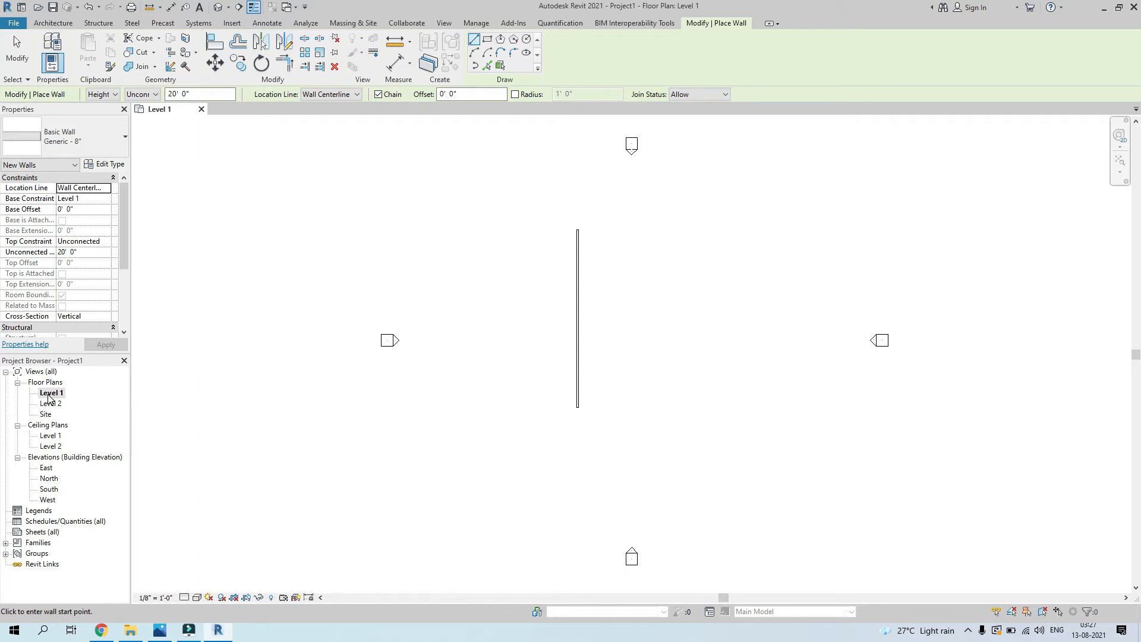
# Open the Level 1 ceiling plan and delete the vertical wall there
pyautogui.doubleClick(51, 437)
pyautogui.moveTo(553, 187); pyautogui.dragTo(634, 473)
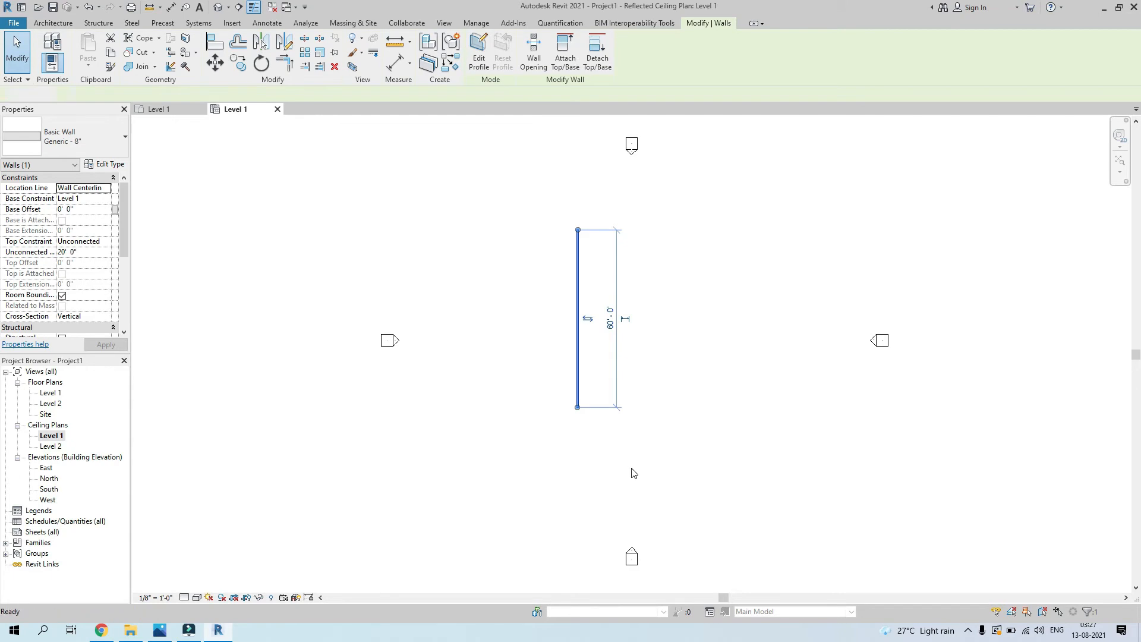
pyautogui.press('Delete')
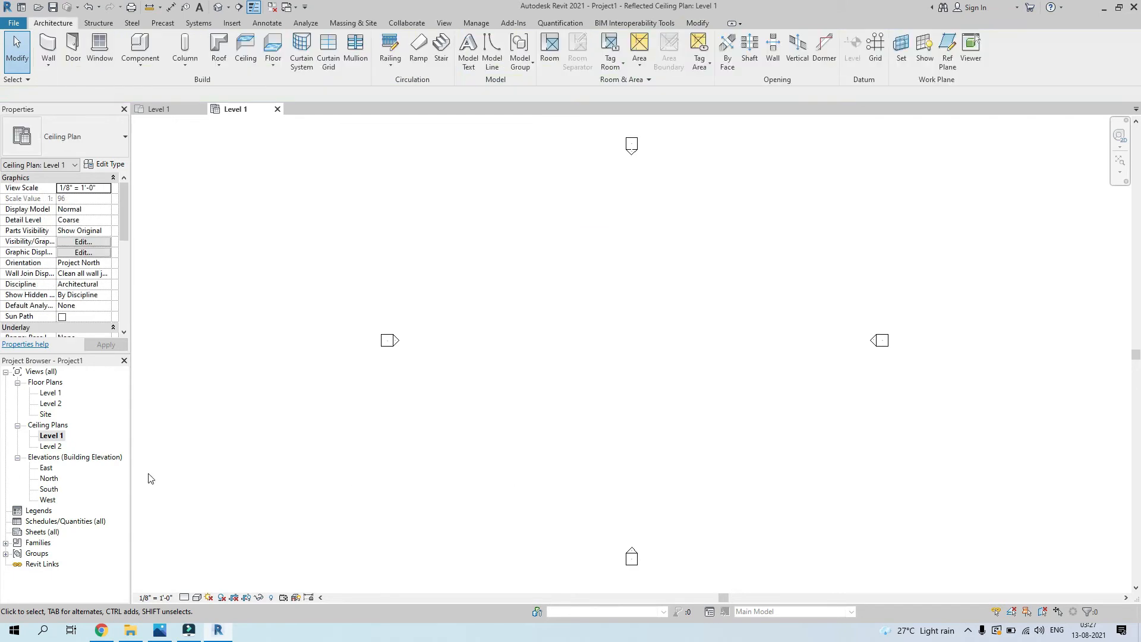
# Open the East elevation and rename Level 2 to First Floor, renaming its corresponding views as well
pyautogui.doubleClick(47, 469)
pyautogui.scroll(3, 999, 352)
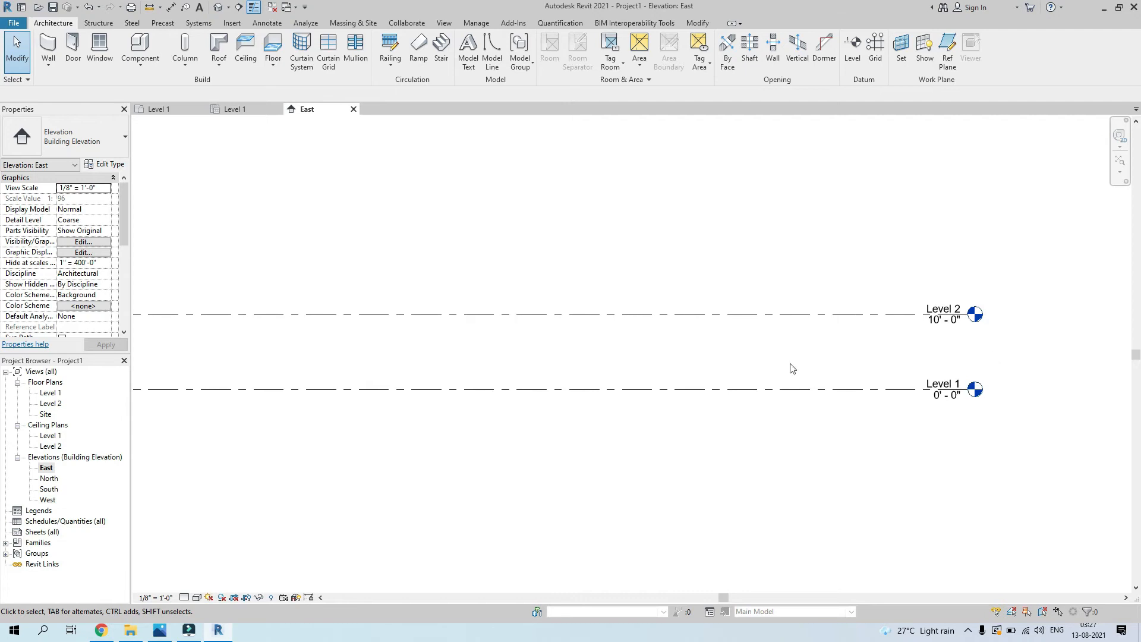
pyautogui.click(942, 321)
pyautogui.click(944, 307)
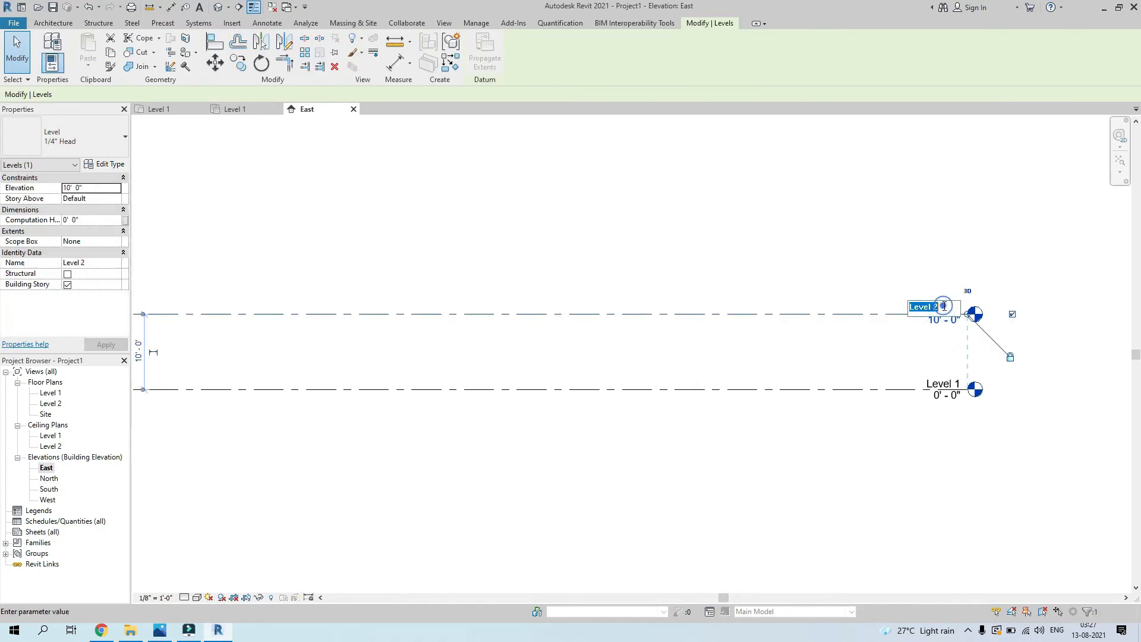
pyautogui.write('First Floor')
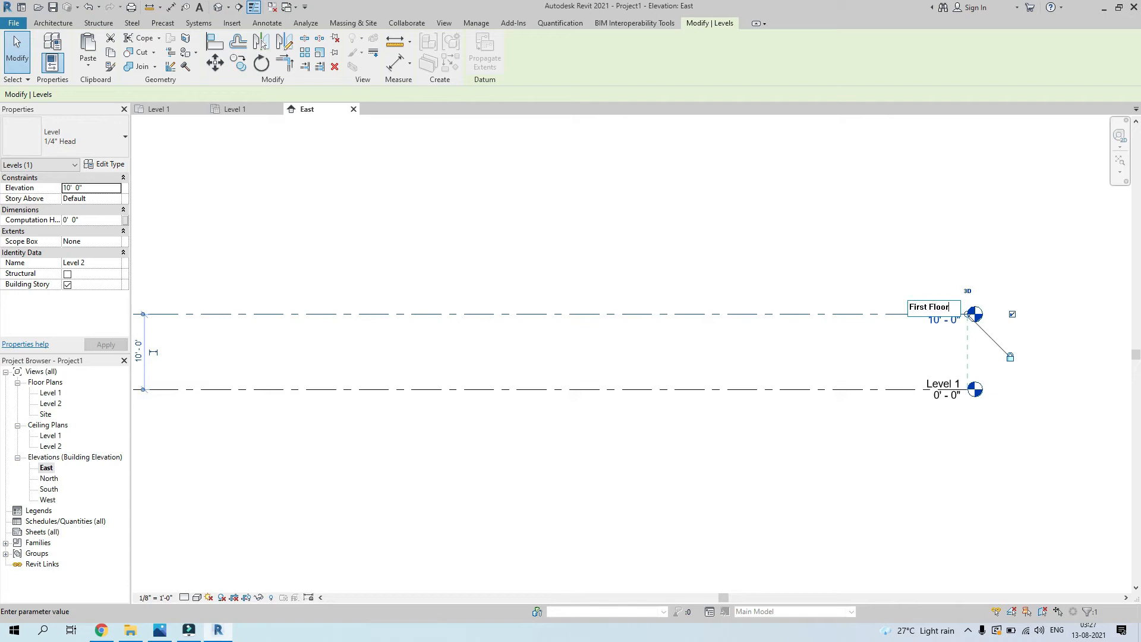
pyautogui.press('Return')
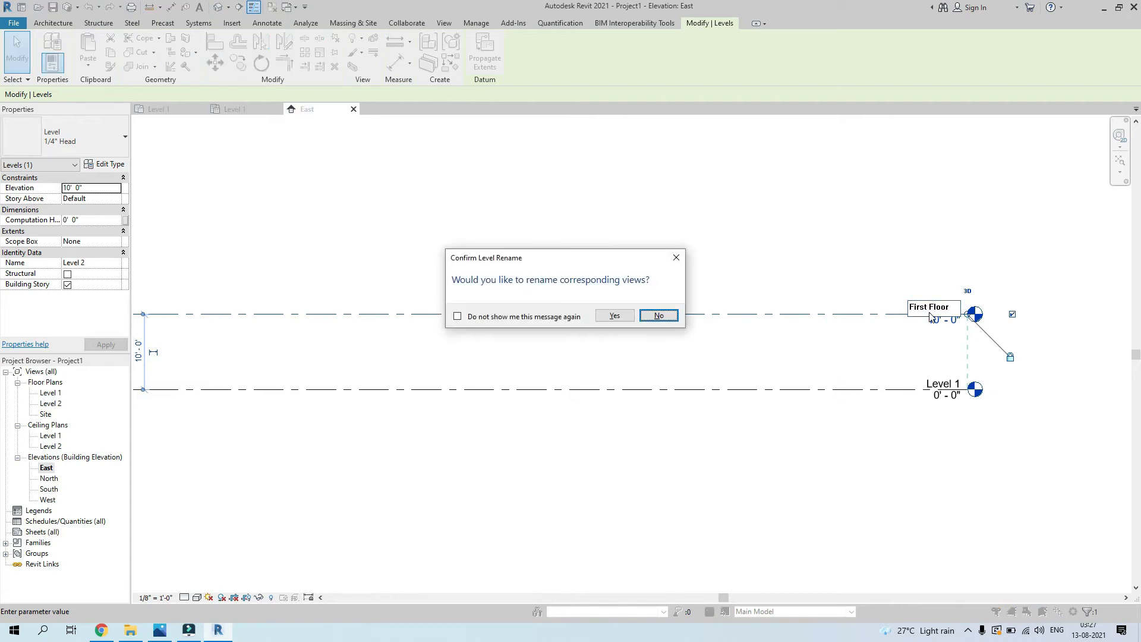
pyautogui.click(615, 315)
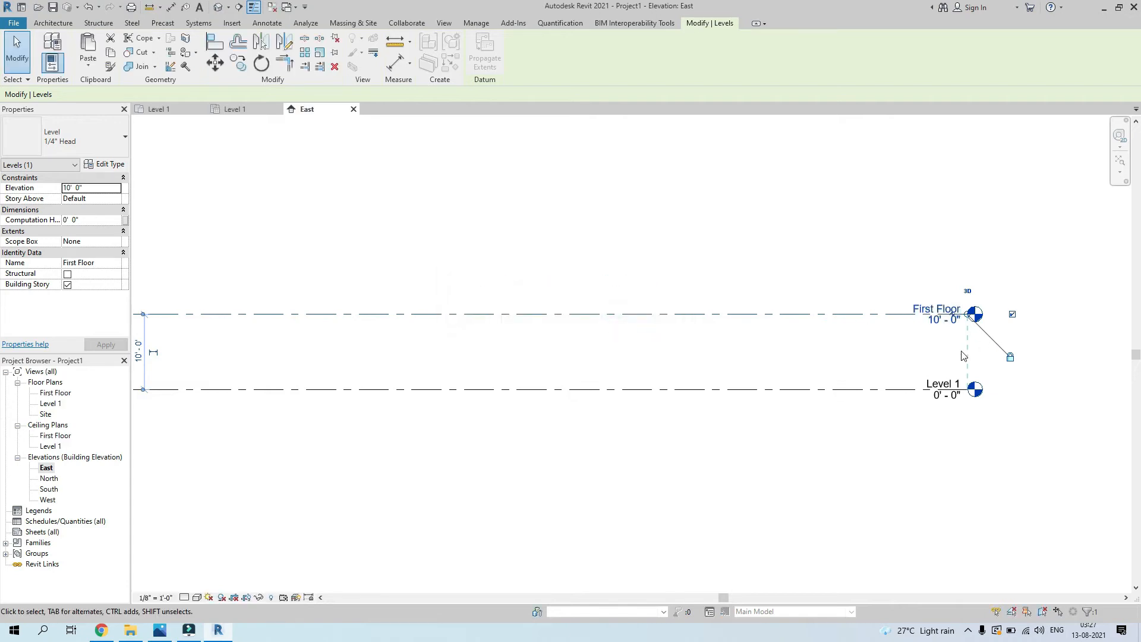
# Set the First Floor level's elevation to 13' in the East elevation
pyautogui.click(943, 321)
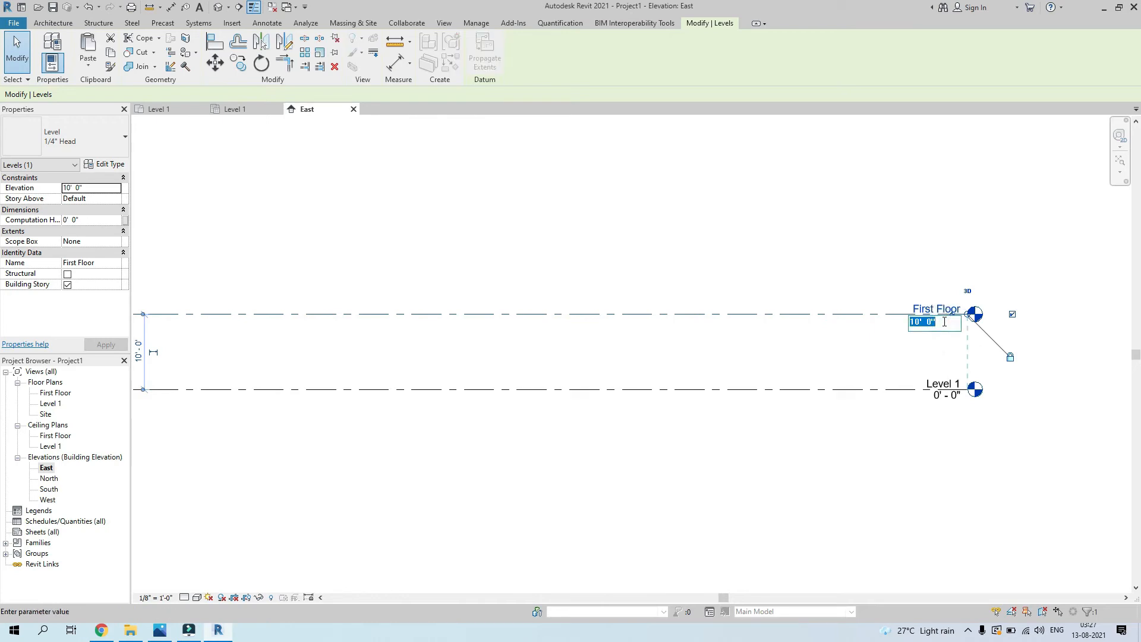
pyautogui.write('13')
pyautogui.press('Return')
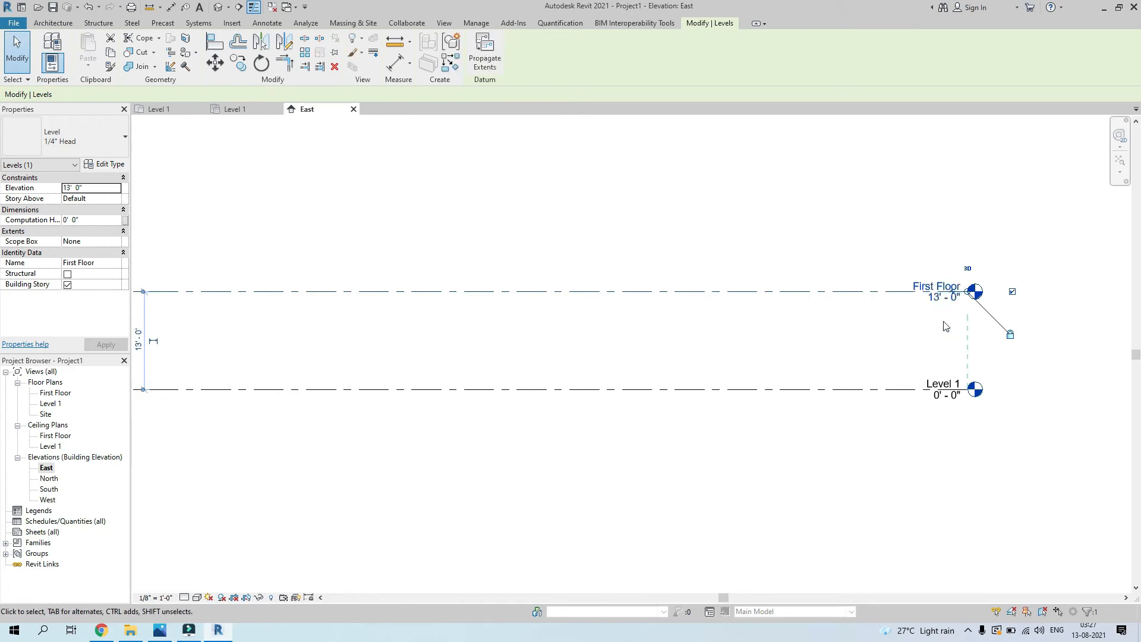
pyautogui.scroll(-2, 940, 306)
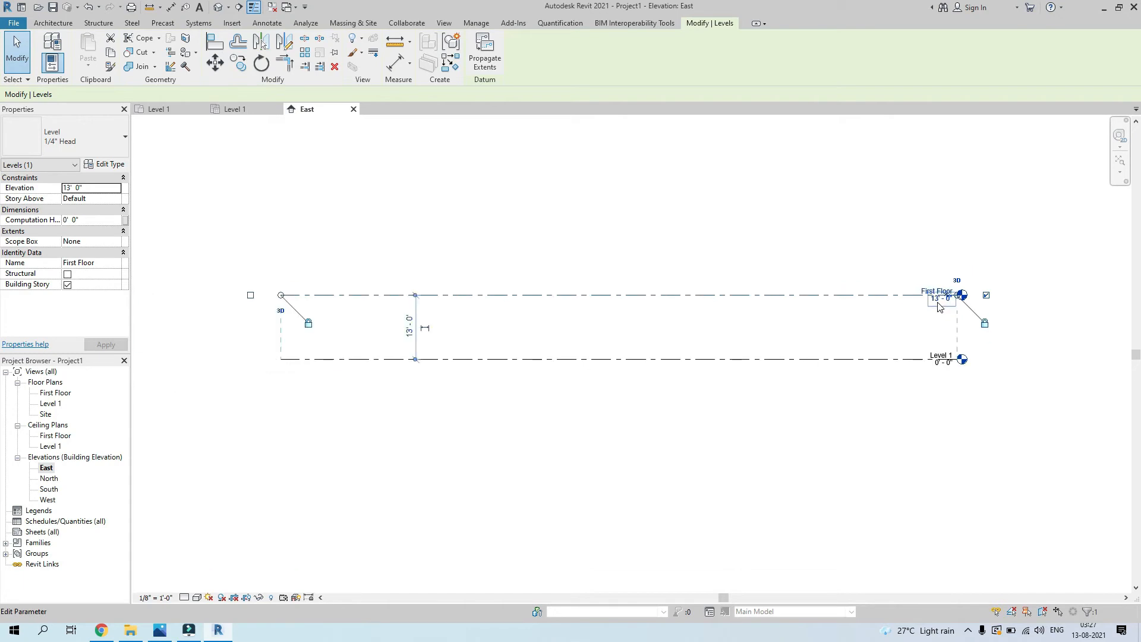
pyautogui.click(627, 252)
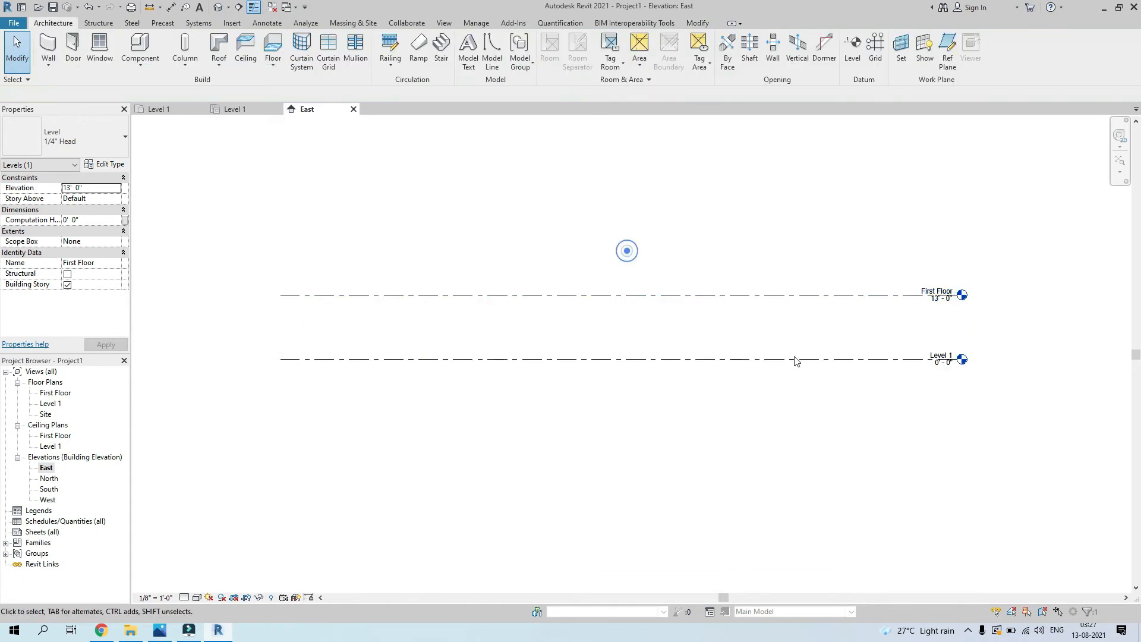
# Inspect the First Floor level line in the East elevation and check the same levels in the North elevation
pyautogui.moveTo(845, 321); pyautogui.dragTo(806, 372, button='middle')
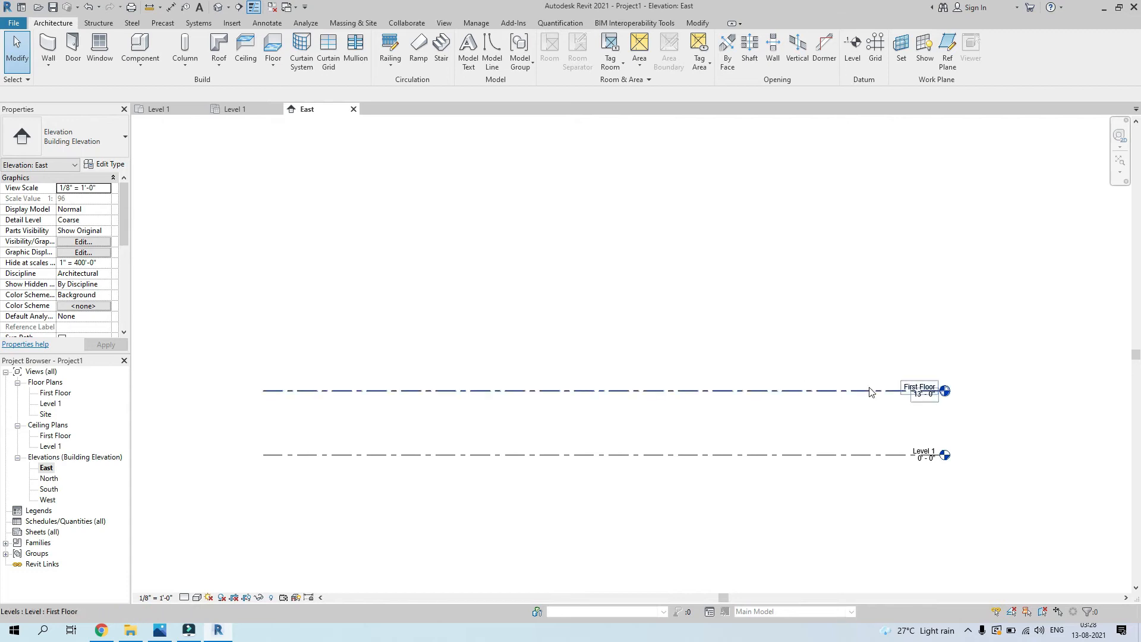
pyautogui.click(834, 390)
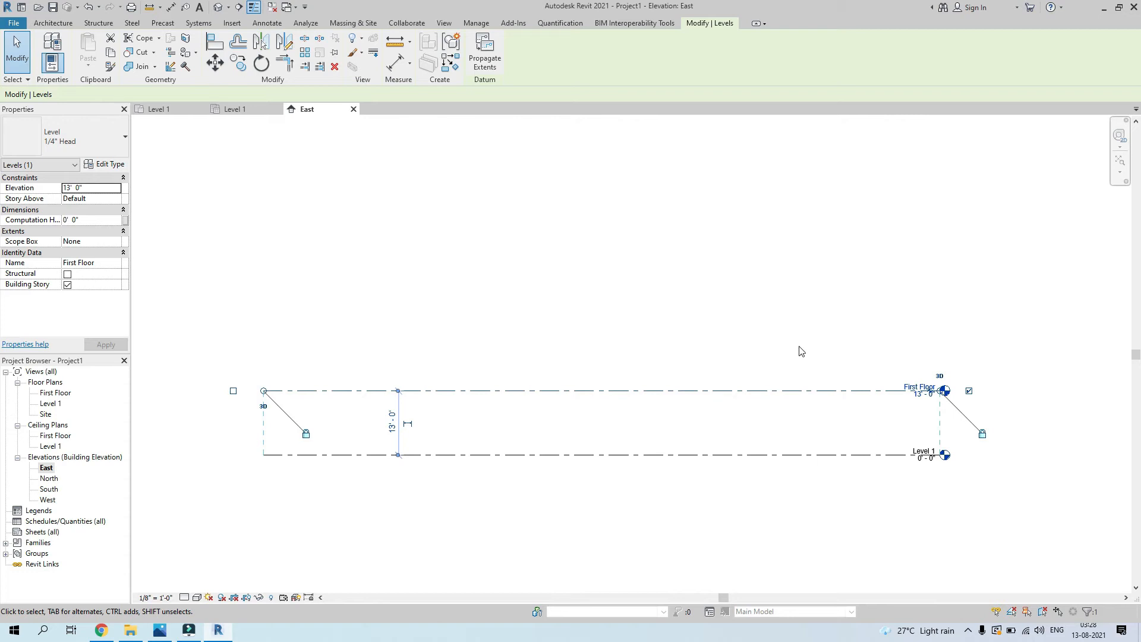
pyautogui.click(741, 333)
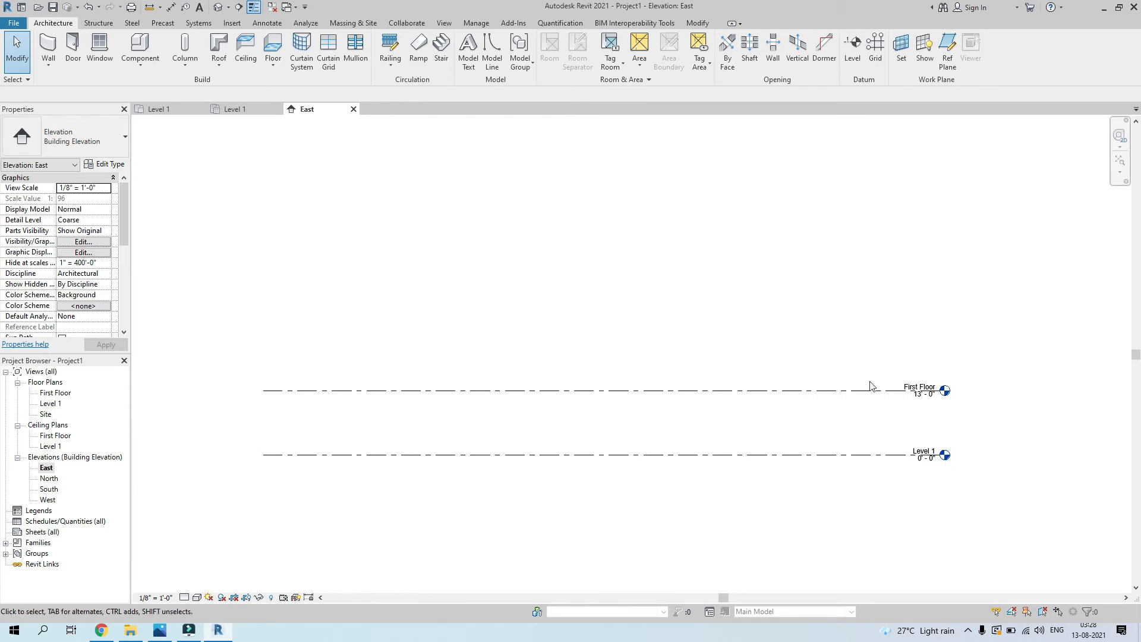
pyautogui.doubleClick(48, 479)
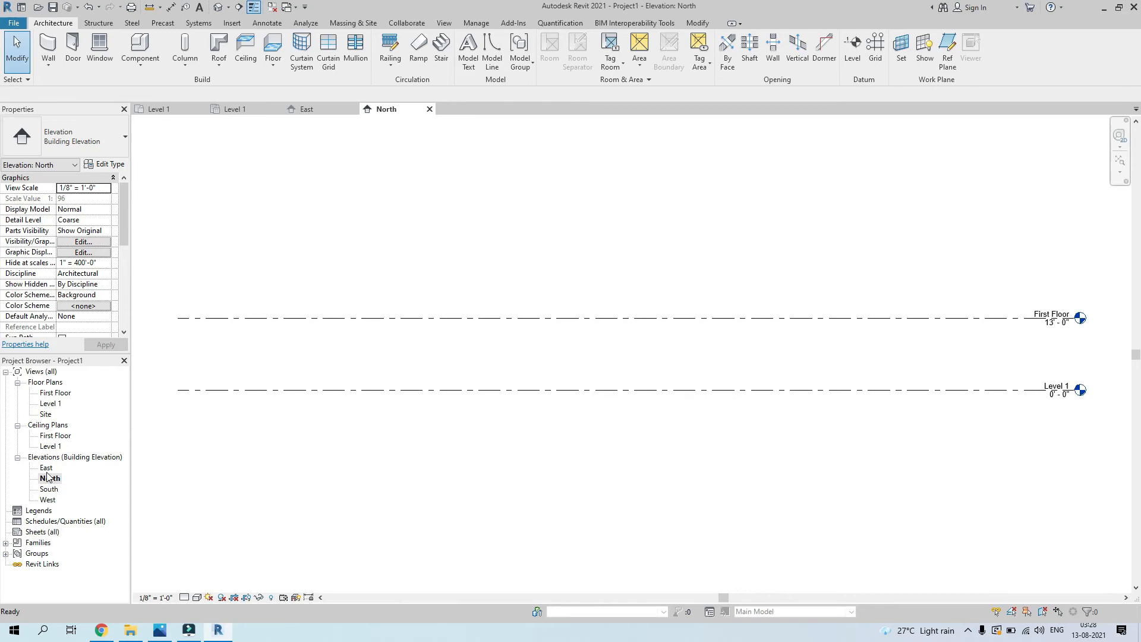
pyautogui.scroll(-2, 882, 350)
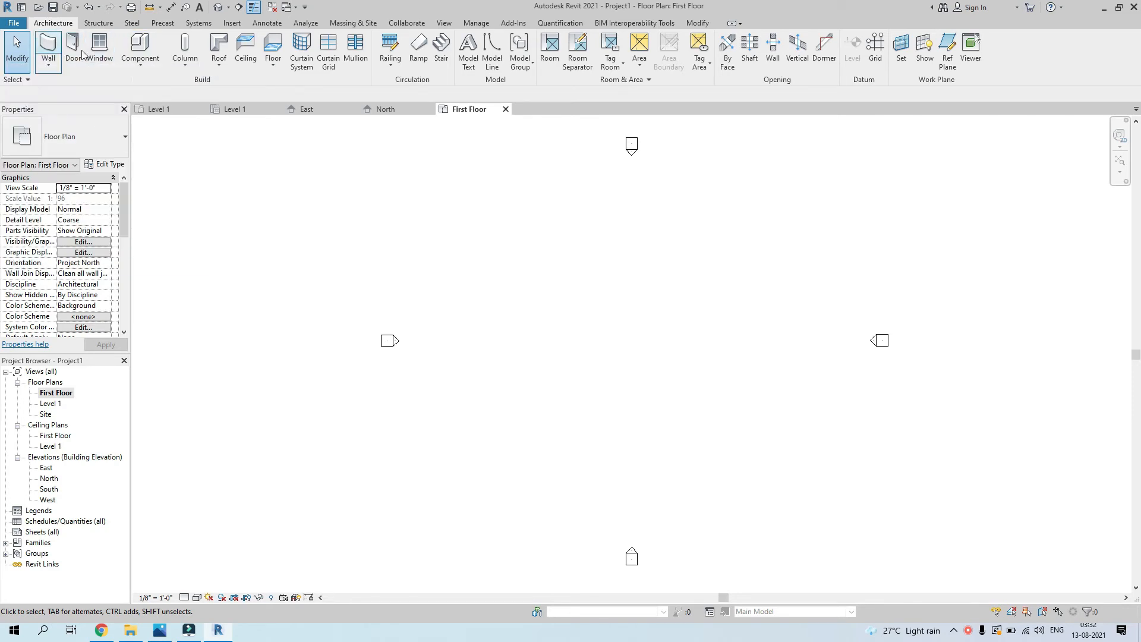
# Start an in-place model component, browse the available family categories, and close the dialog without choosing one
pyautogui.click(141, 64)
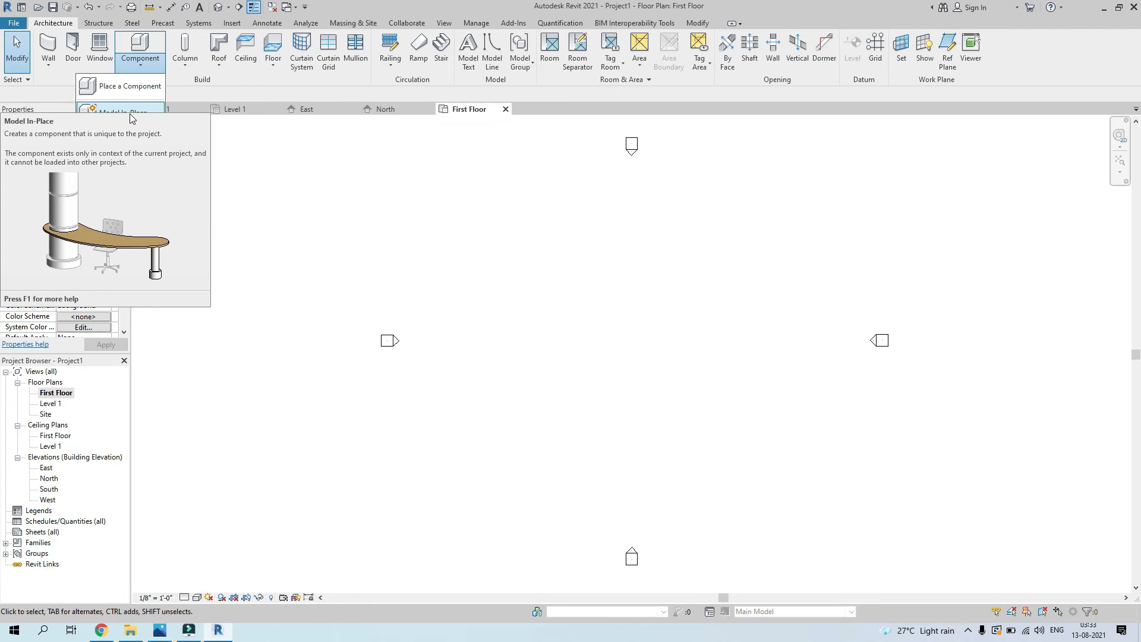
pyautogui.click(131, 116)
pyautogui.scroll(-4, 539, 268)
pyautogui.scroll(4, 539, 268)
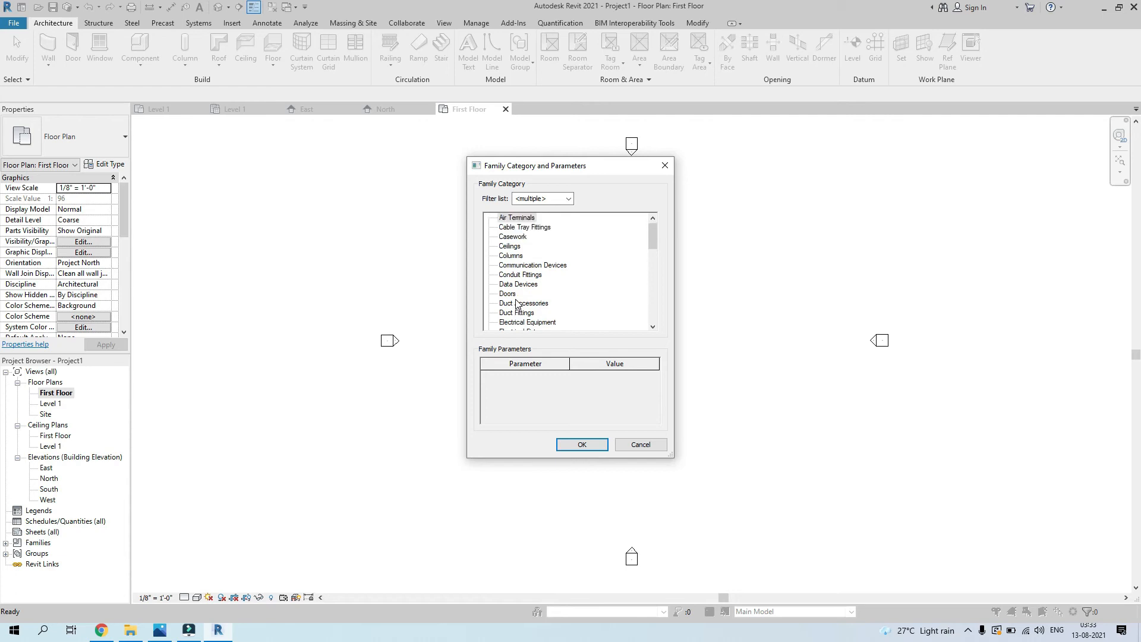
pyautogui.scroll(-2, 515, 240)
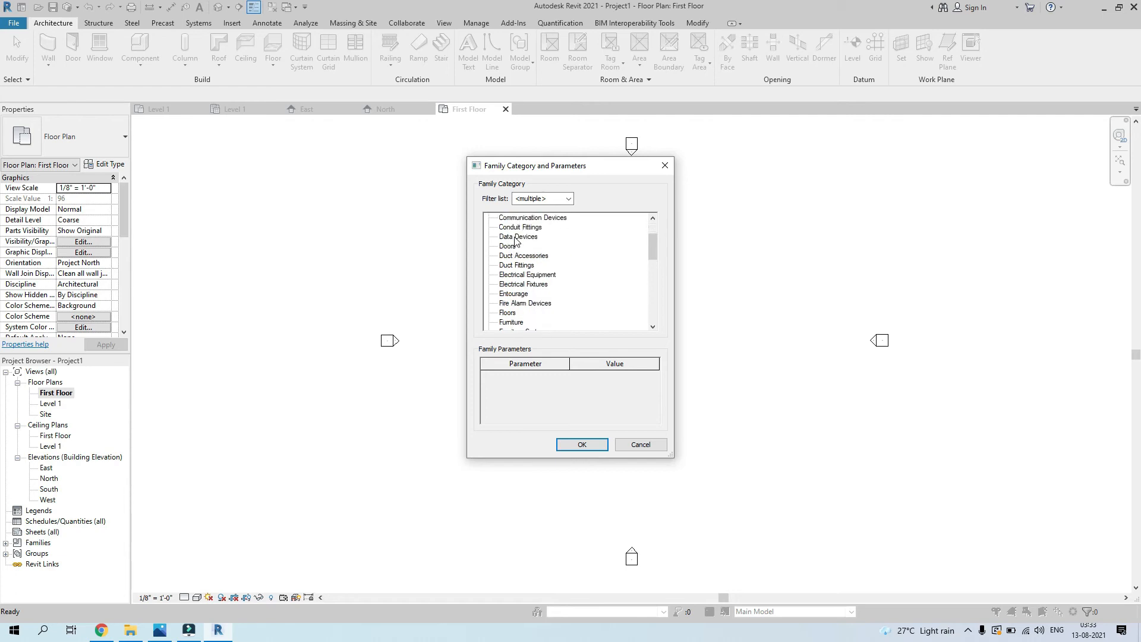
pyautogui.scroll(-2, 515, 249)
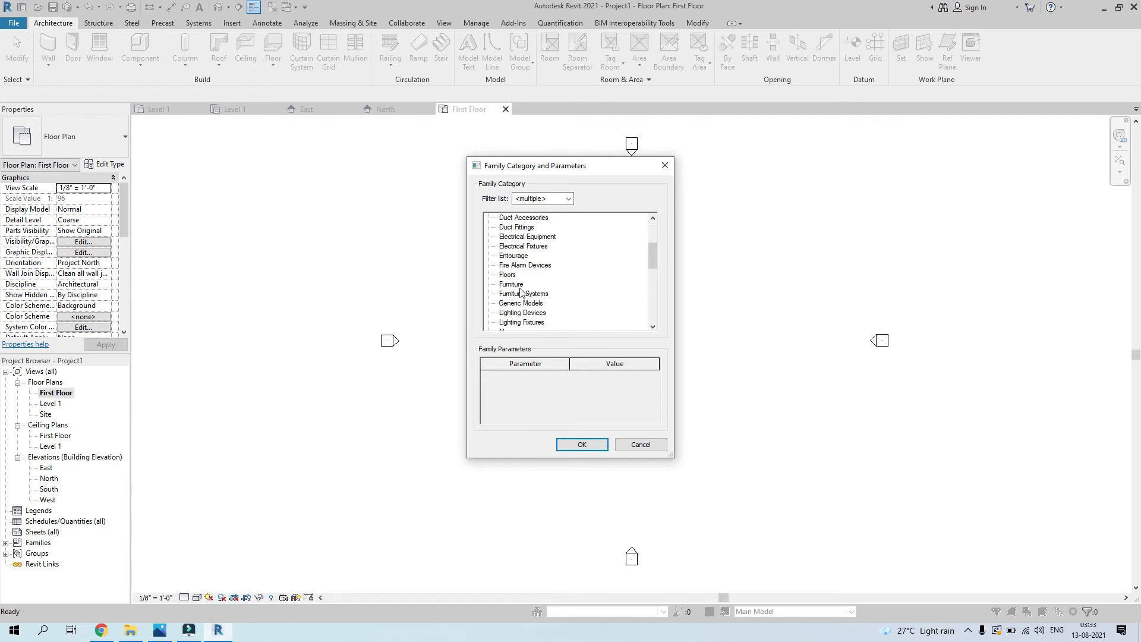
pyautogui.scroll(-2, 515, 287)
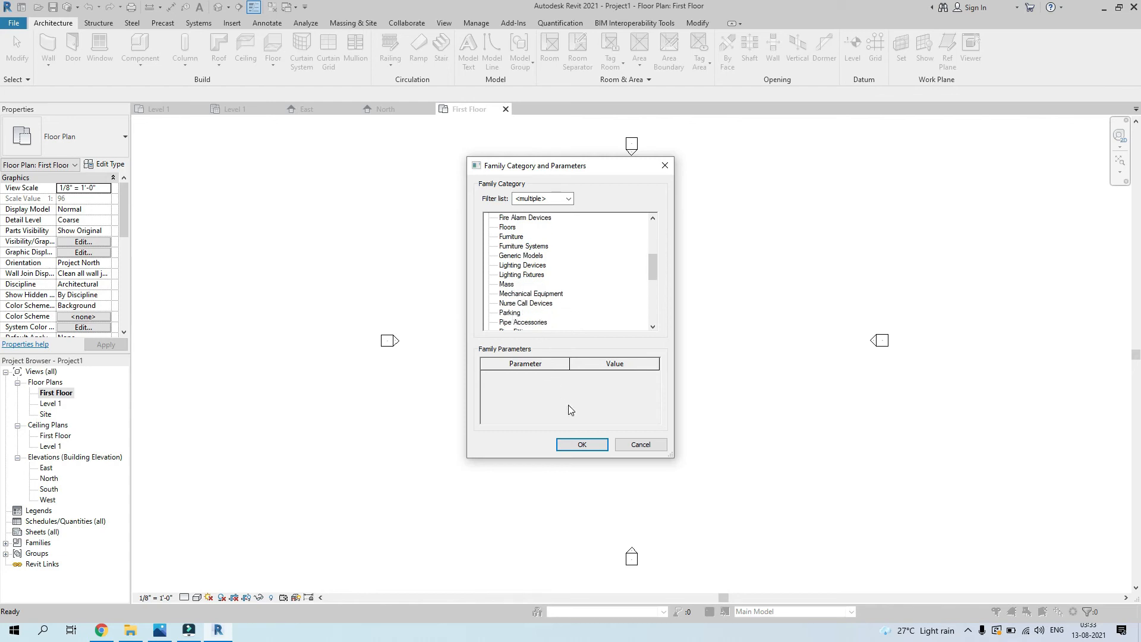
pyautogui.click(668, 170)
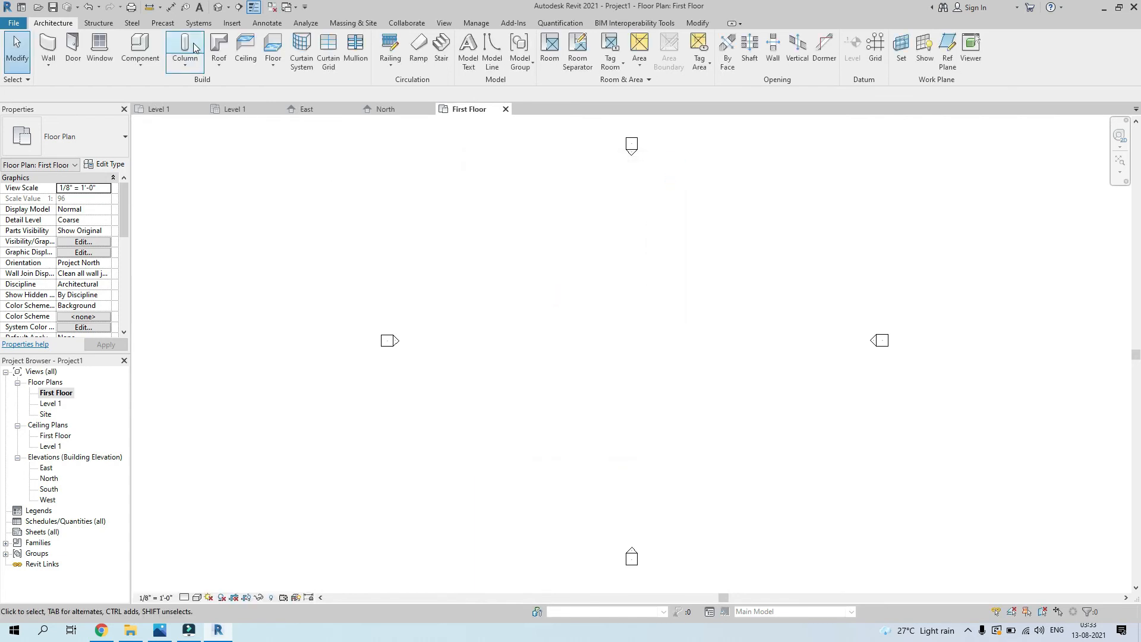
# Examine the variants offered for the Column, Roof, Floor and Railing tools and the remaining architectural tools
pyautogui.click(188, 67)
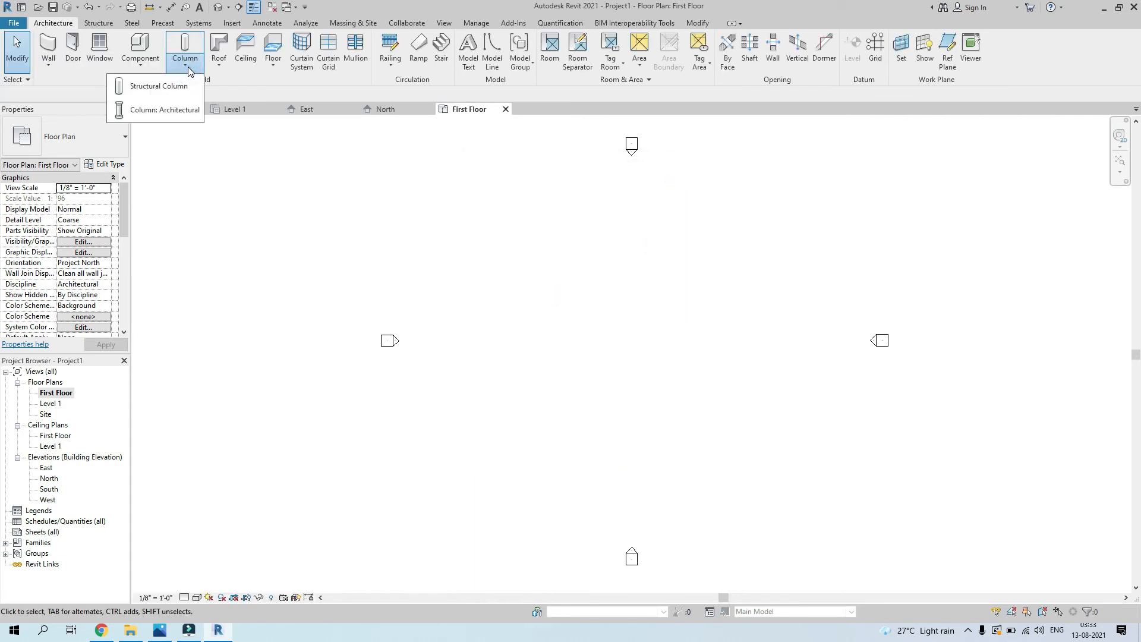
pyautogui.click(186, 64)
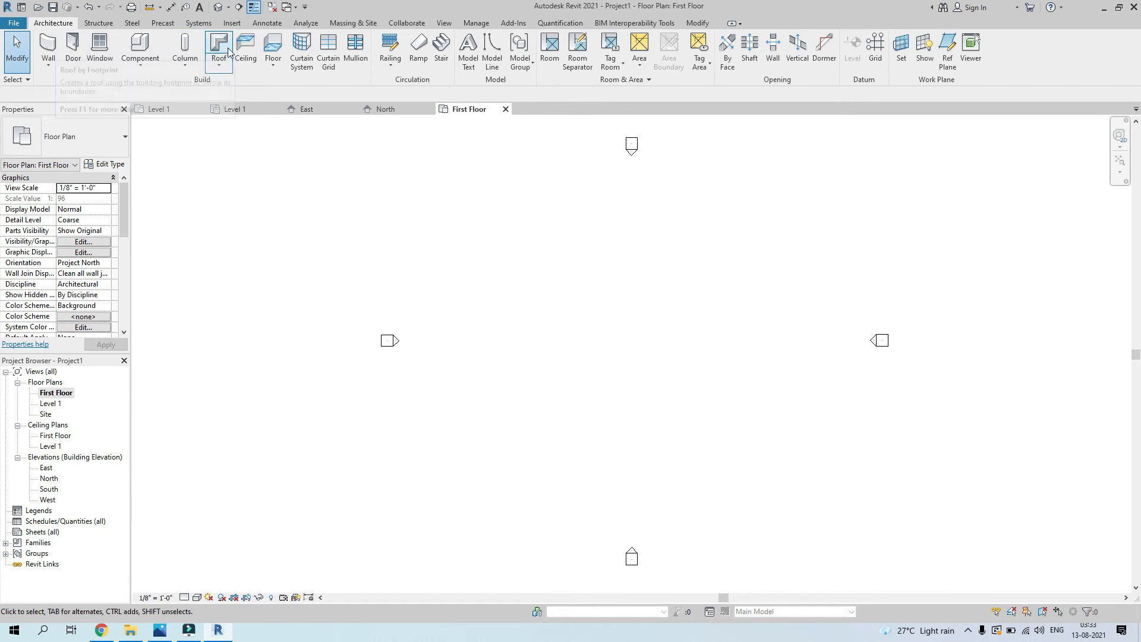
pyautogui.click(221, 65)
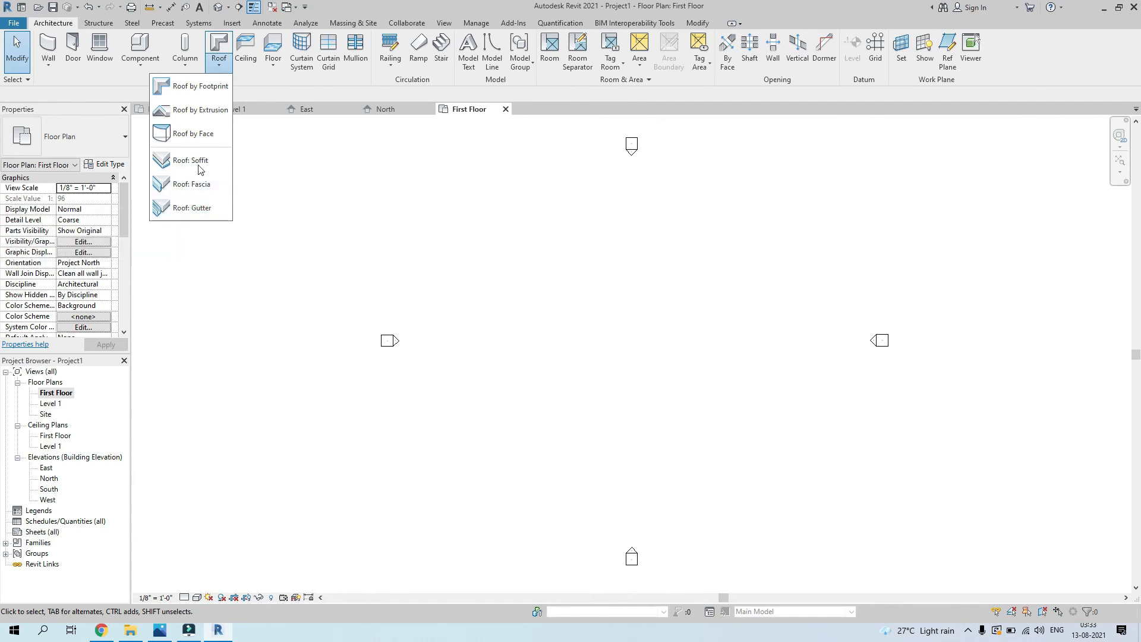
pyautogui.click(219, 72)
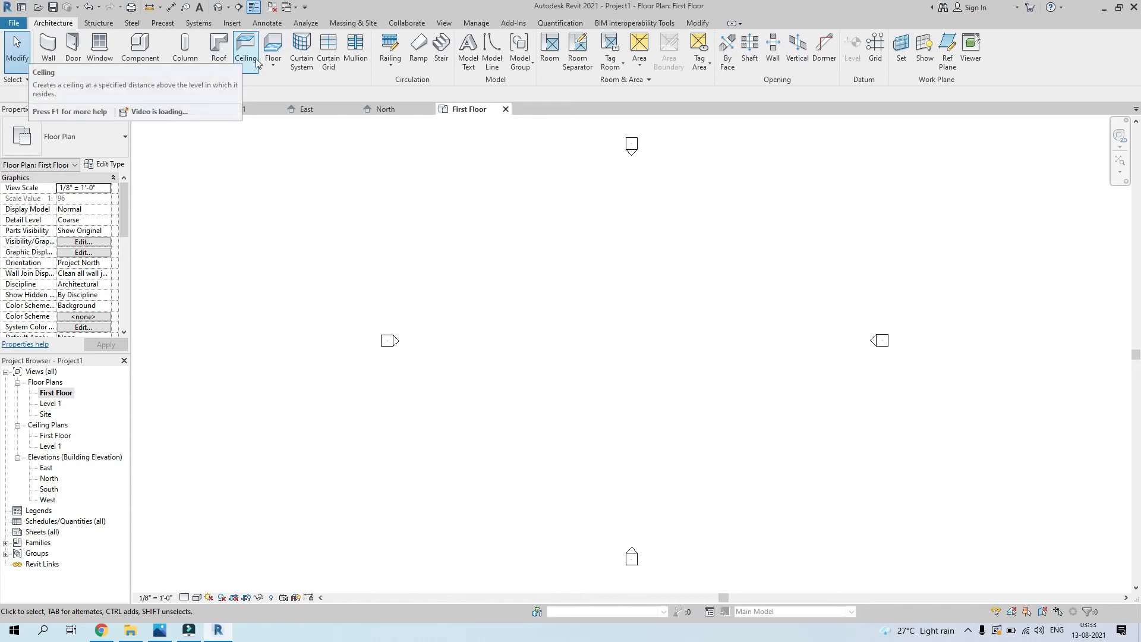
pyautogui.click(283, 69)
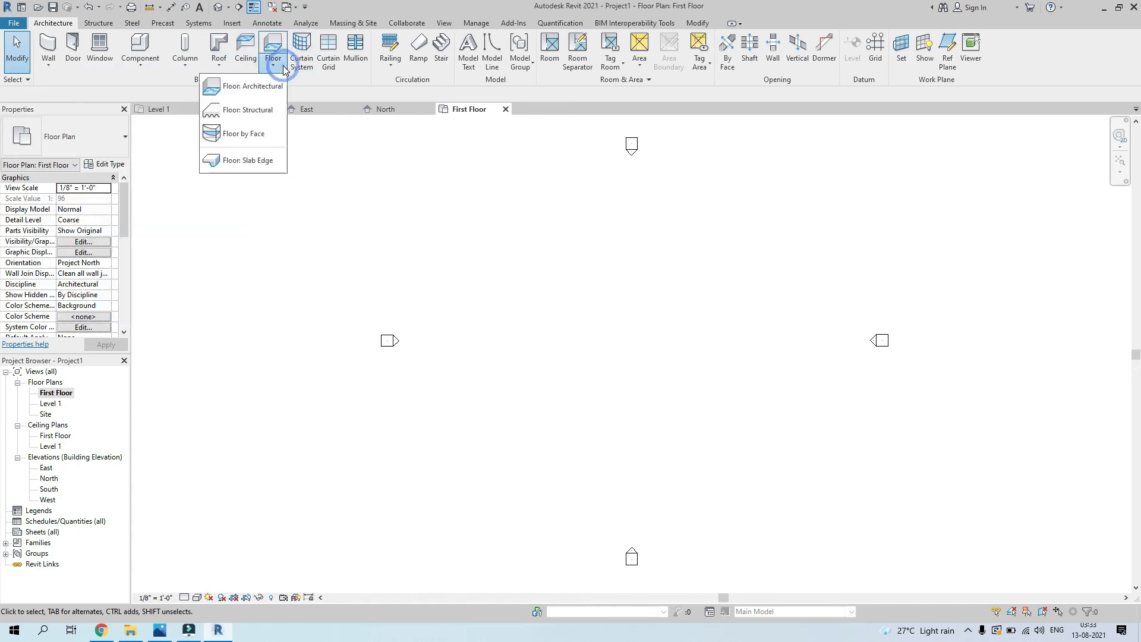
pyautogui.click(284, 69)
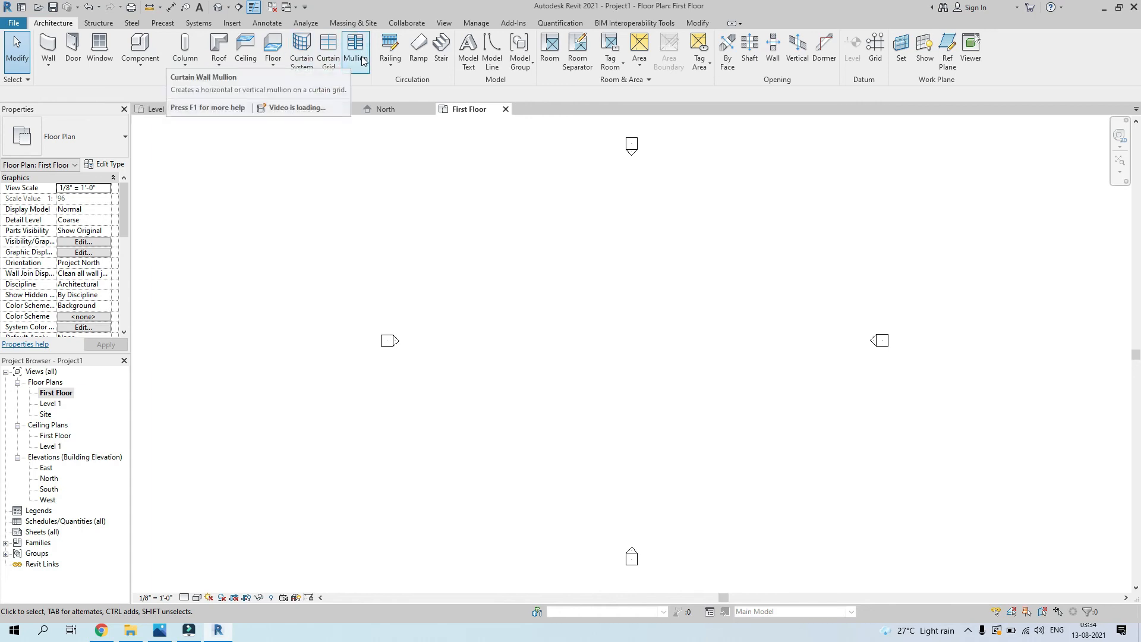
pyautogui.click(392, 61)
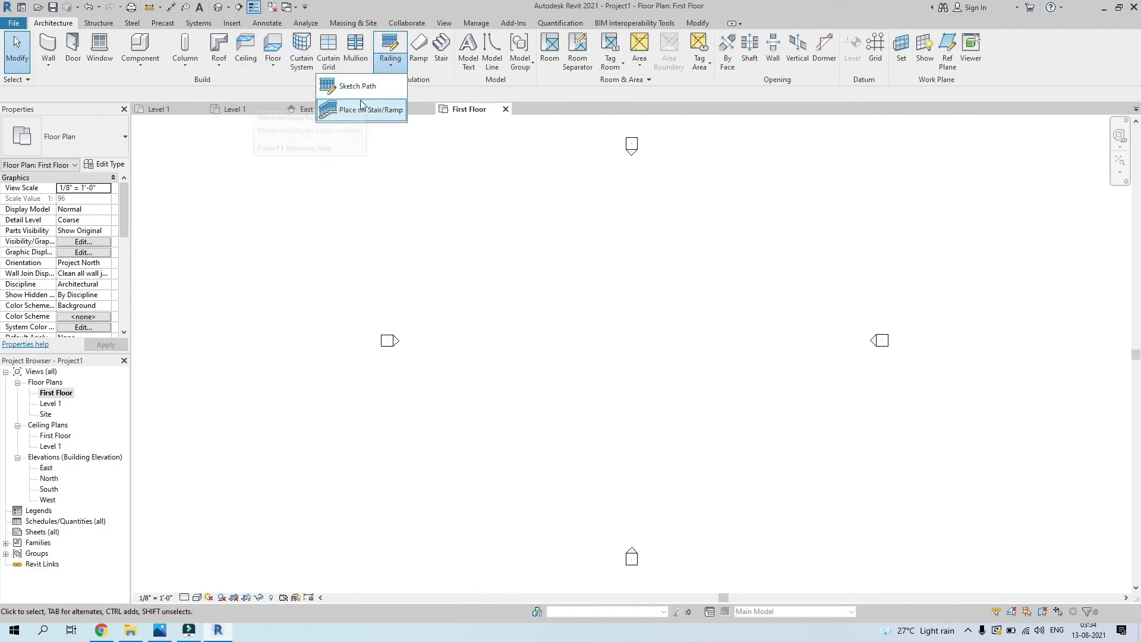
pyautogui.click(392, 65)
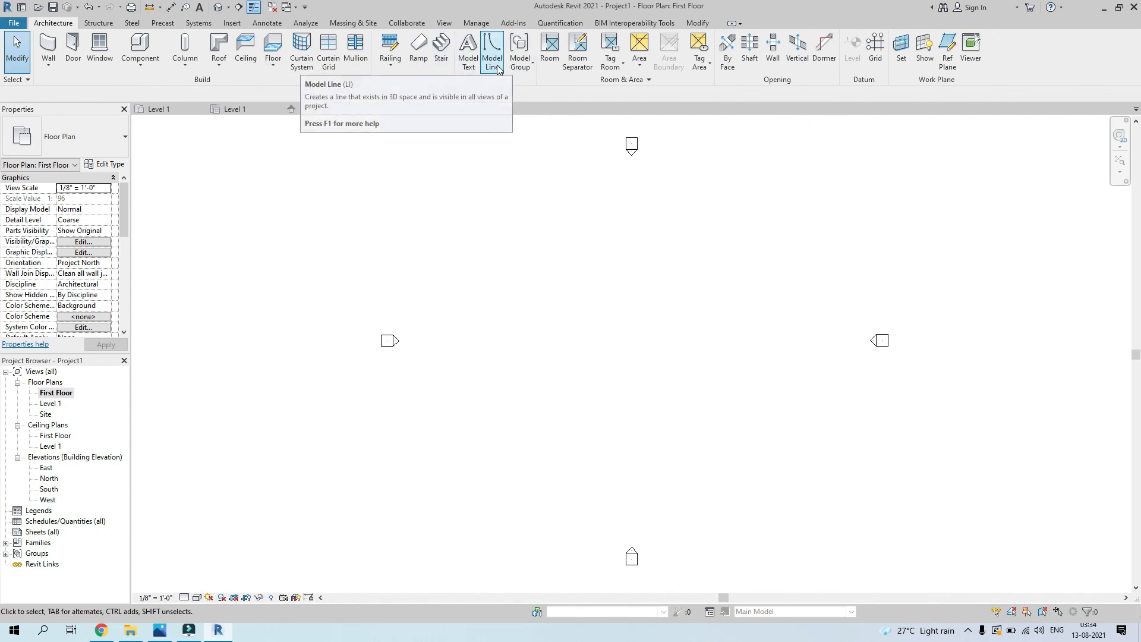
pyautogui.click(638, 85)
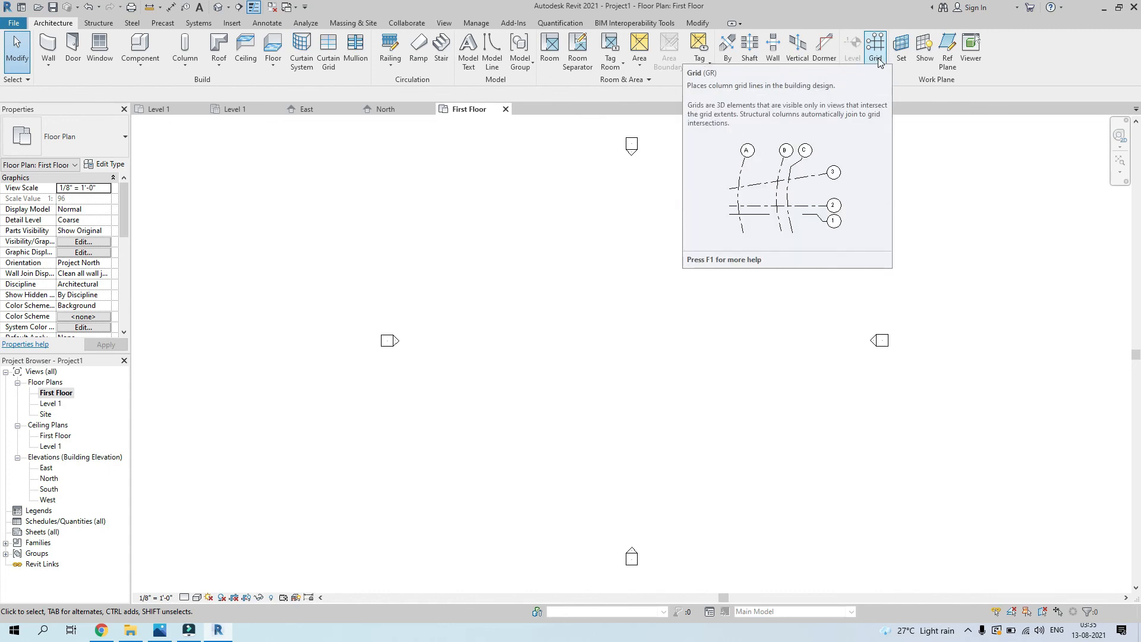
# Try drawing a horizontal reference plane between the elevation markers in the First Floor plan, and undo it
pyautogui.click(947, 57)
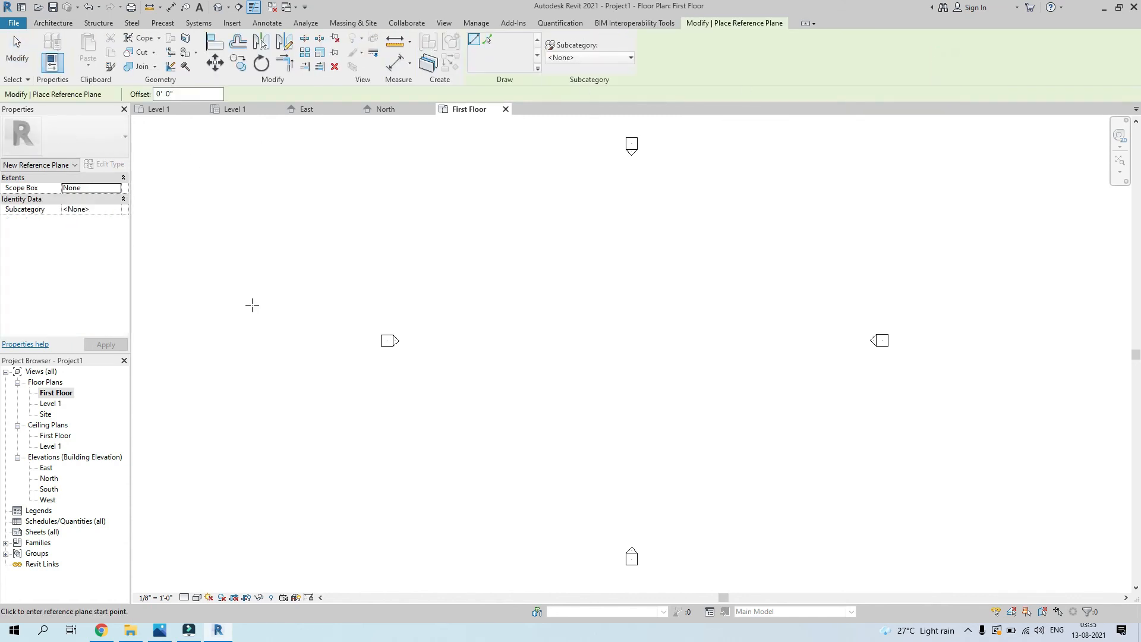
pyautogui.click(543, 324)
pyautogui.click(800, 324)
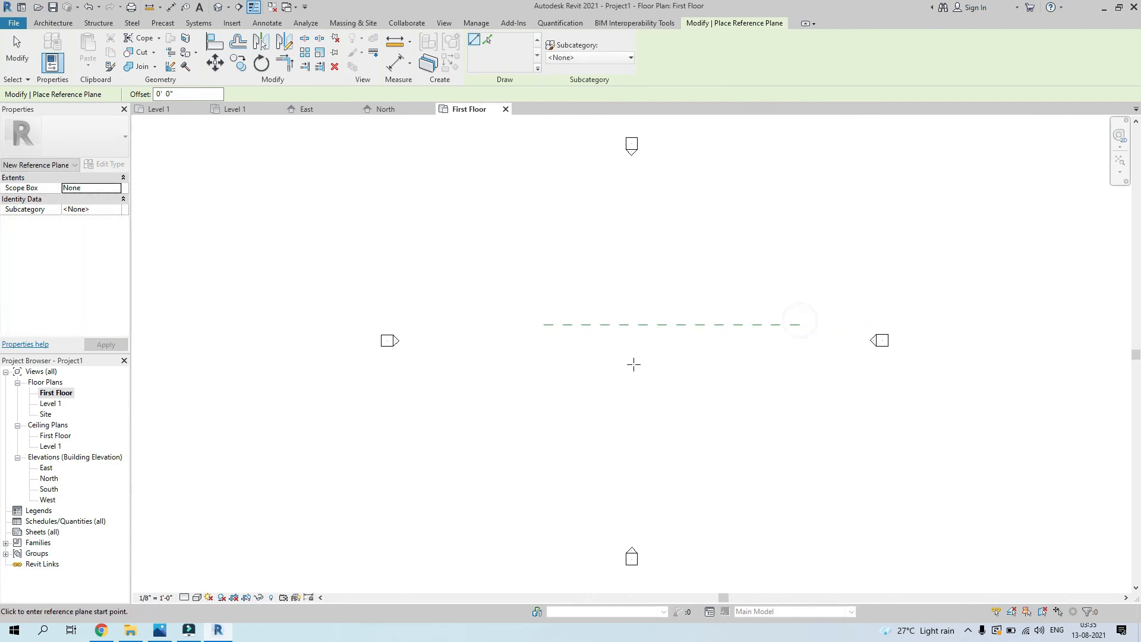
pyautogui.press('Escape')
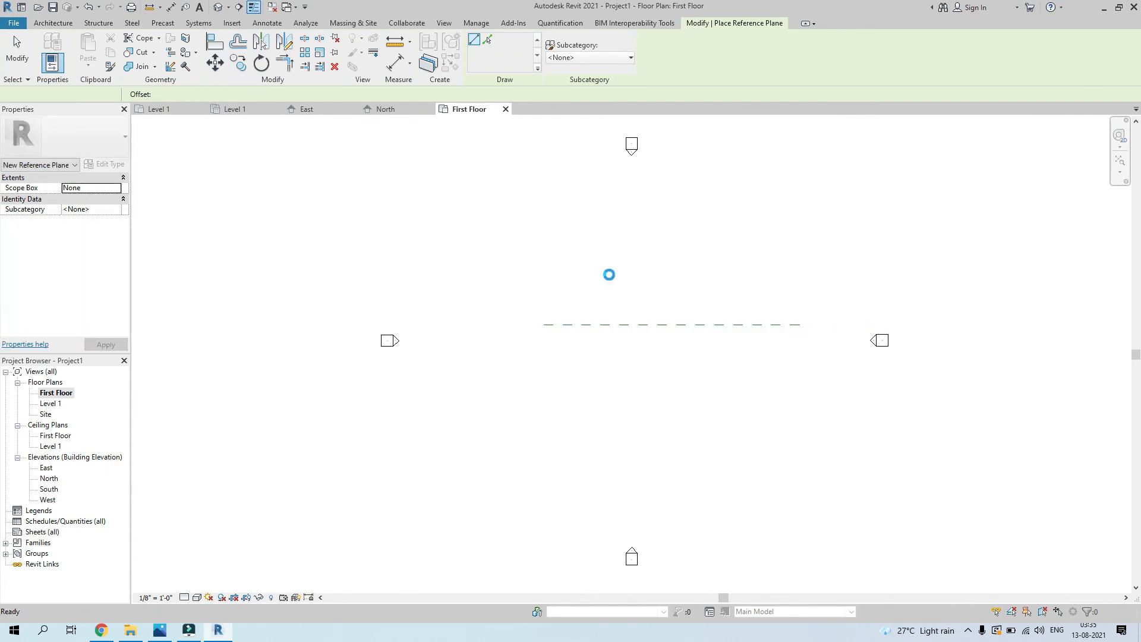
pyautogui.hotkey('ctrl', 'z')
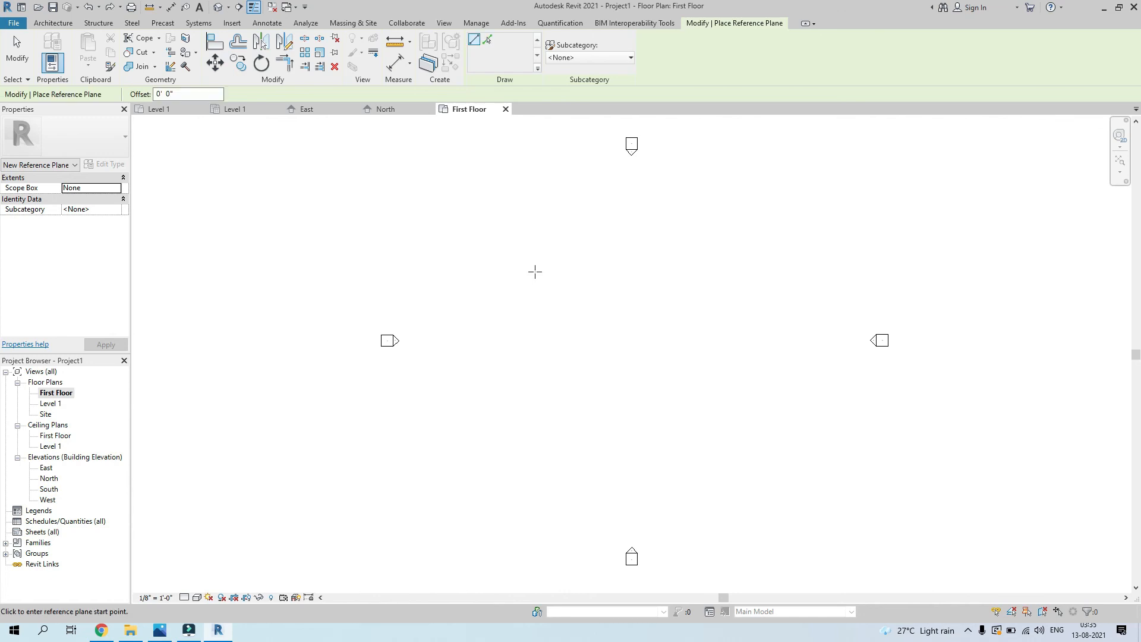
# Start the Wall tool with the Generic - 8" type in the First Floor plan and review its placement and drawing options
pyautogui.click(59, 22)
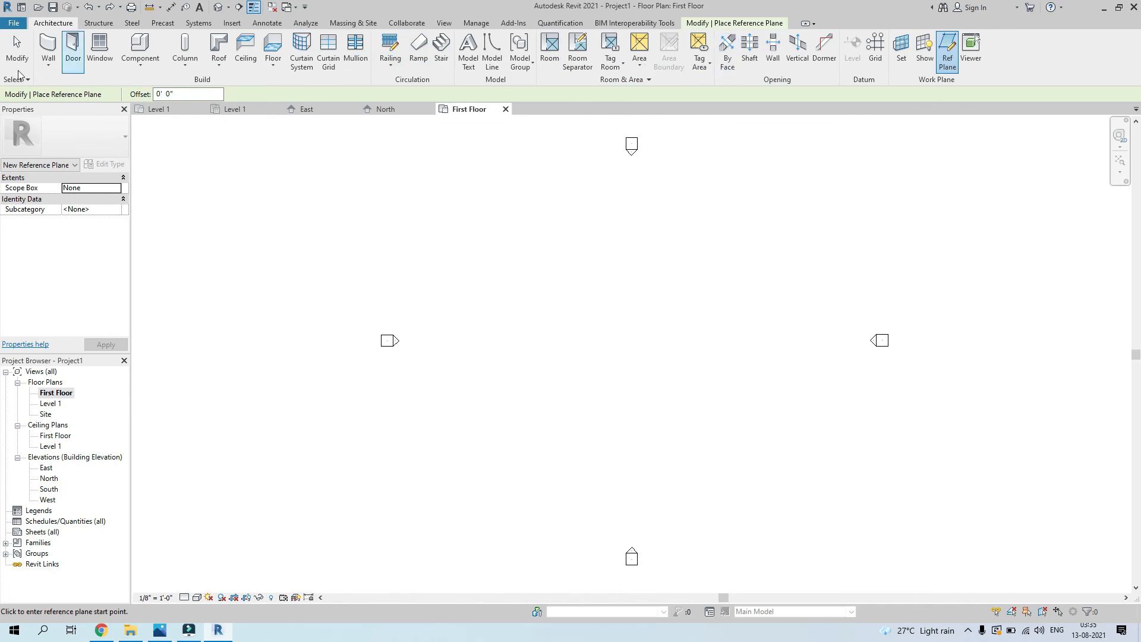
pyautogui.click(49, 47)
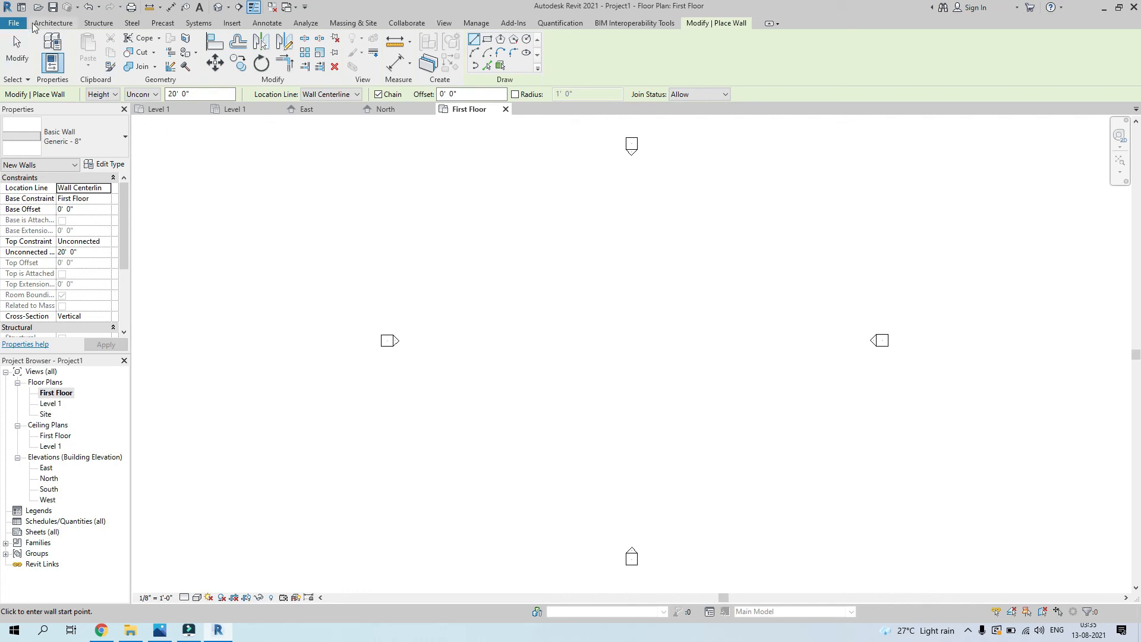
pyautogui.click(53, 23)
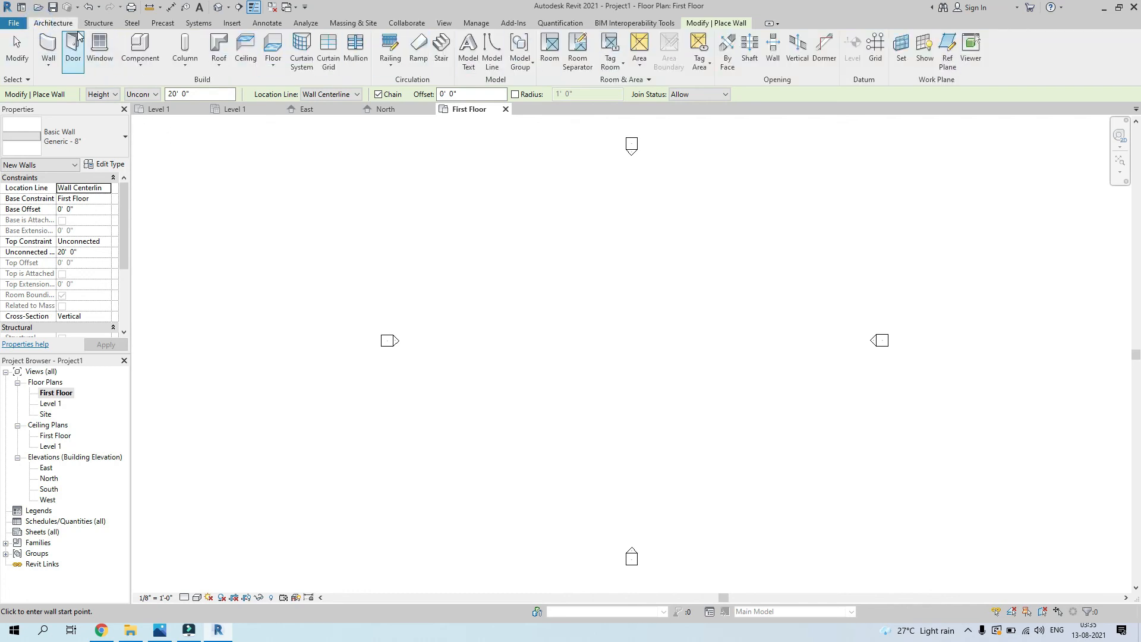
pyautogui.click(742, 26)
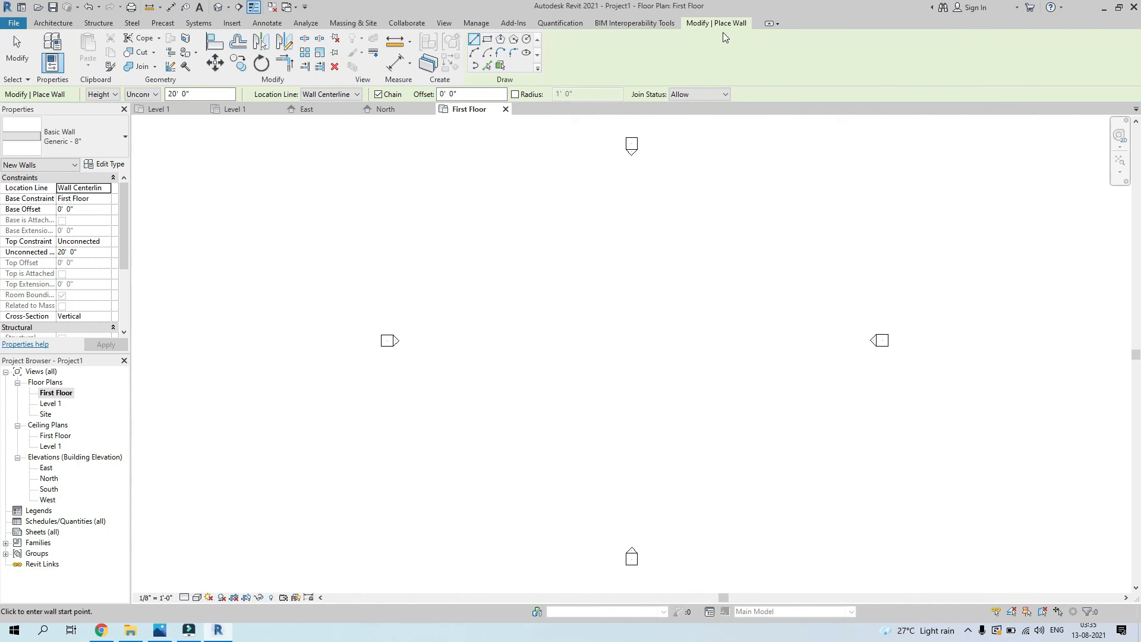